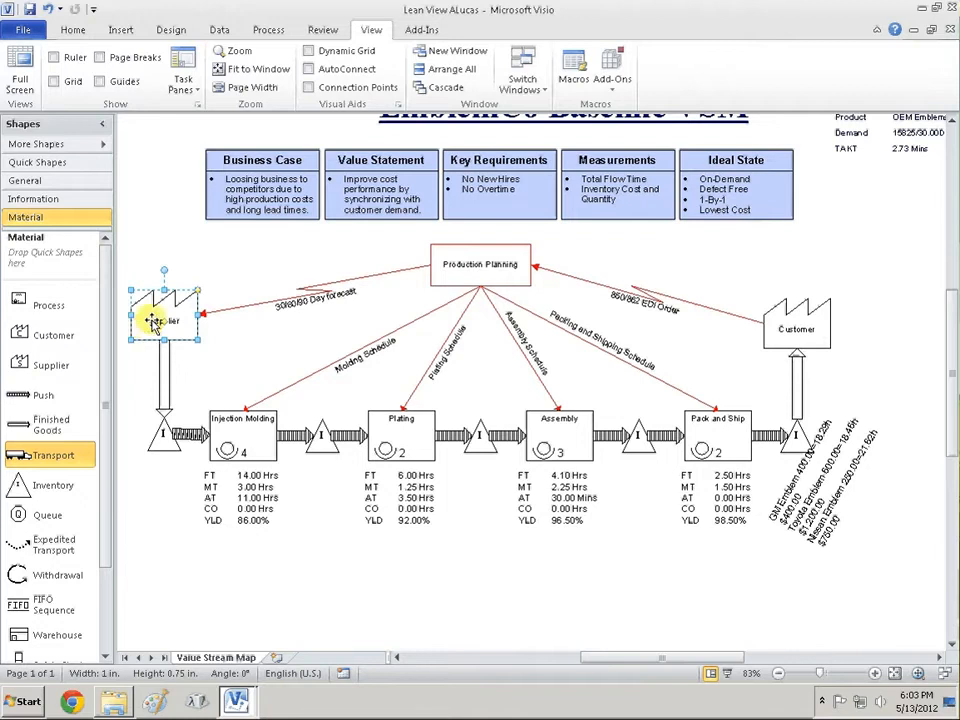
Relabel the Supplier factory shape as GM
double_click(148, 330)
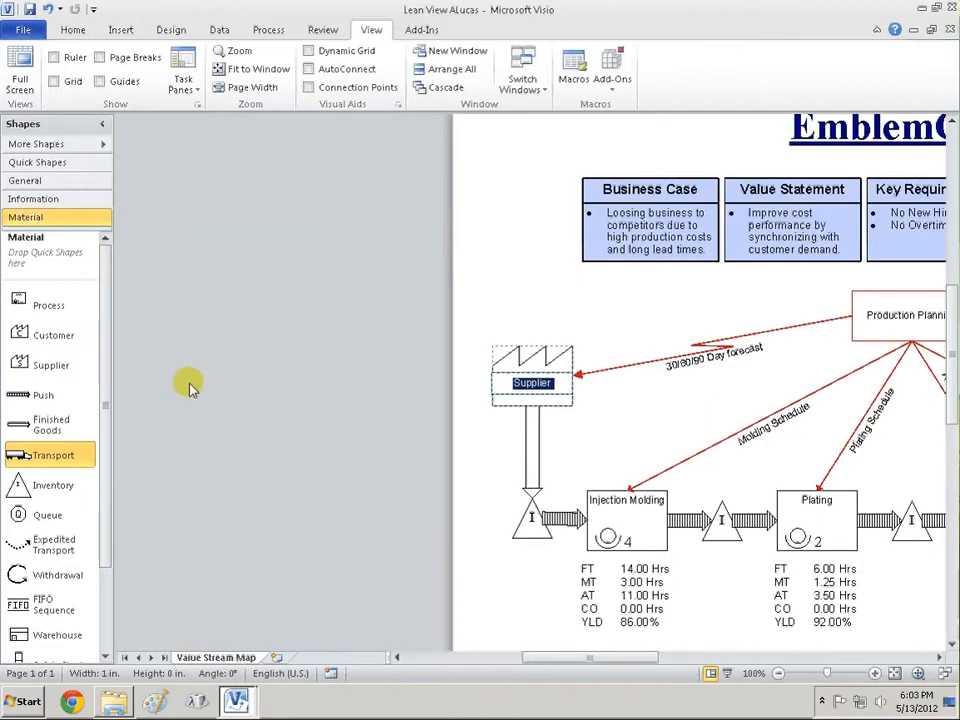
text(GM)
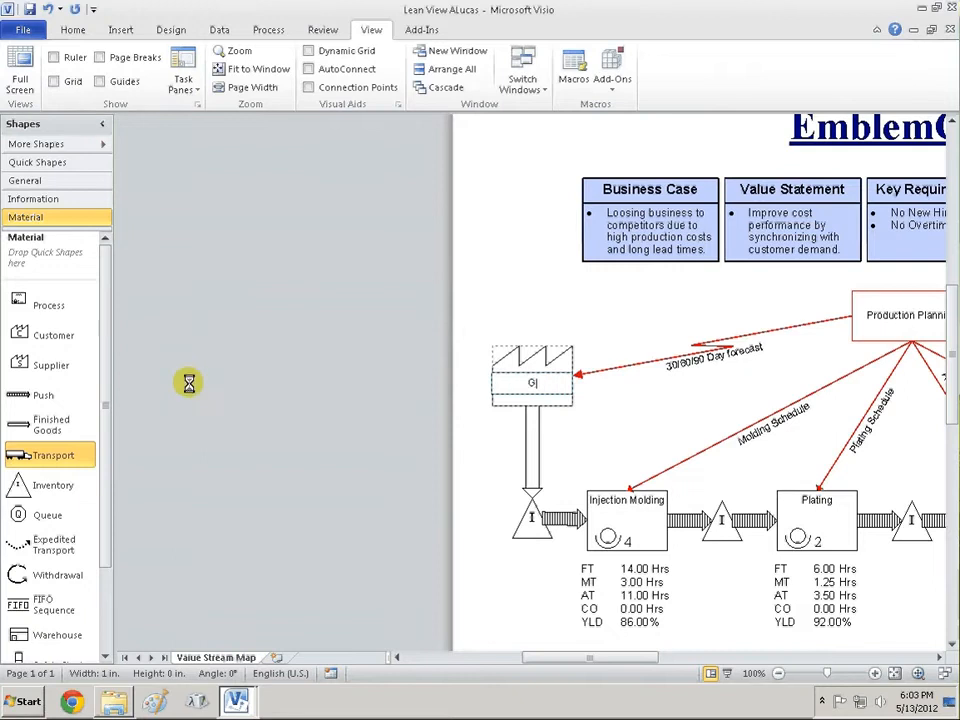
click(663, 413)
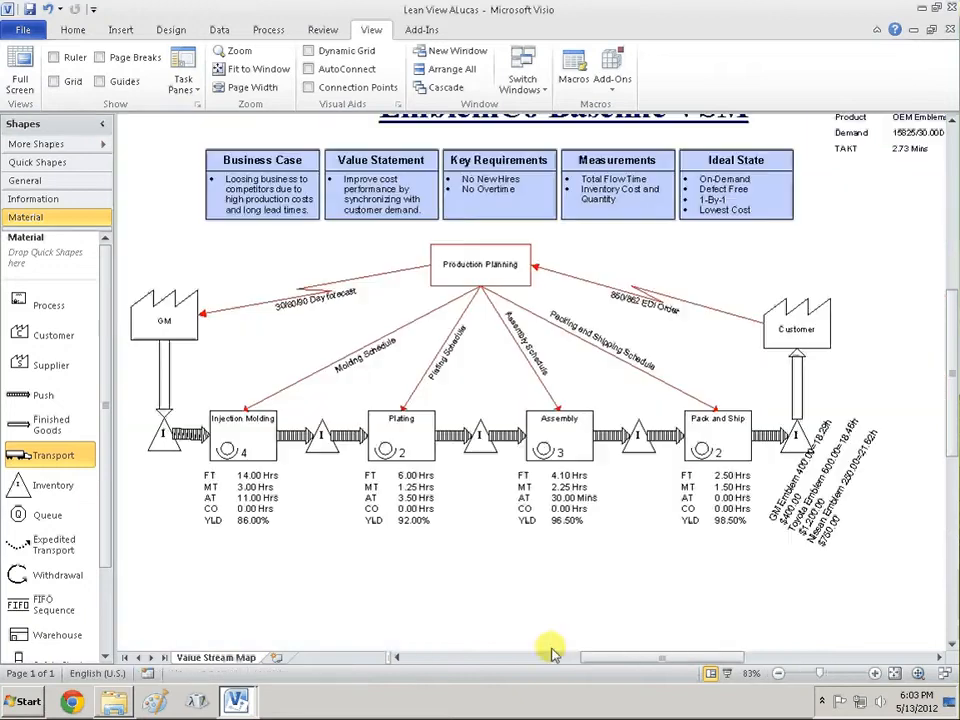
Replace the label of the Customer factory shape with the customer's name
drag(621, 656, 632, 657)
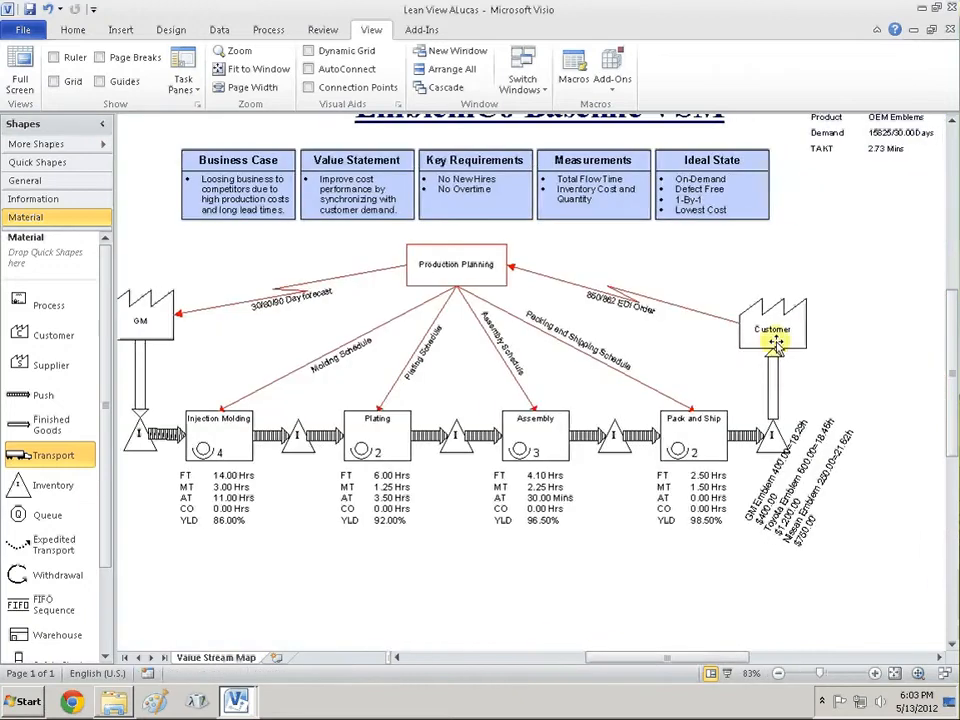
double_click(778, 330)
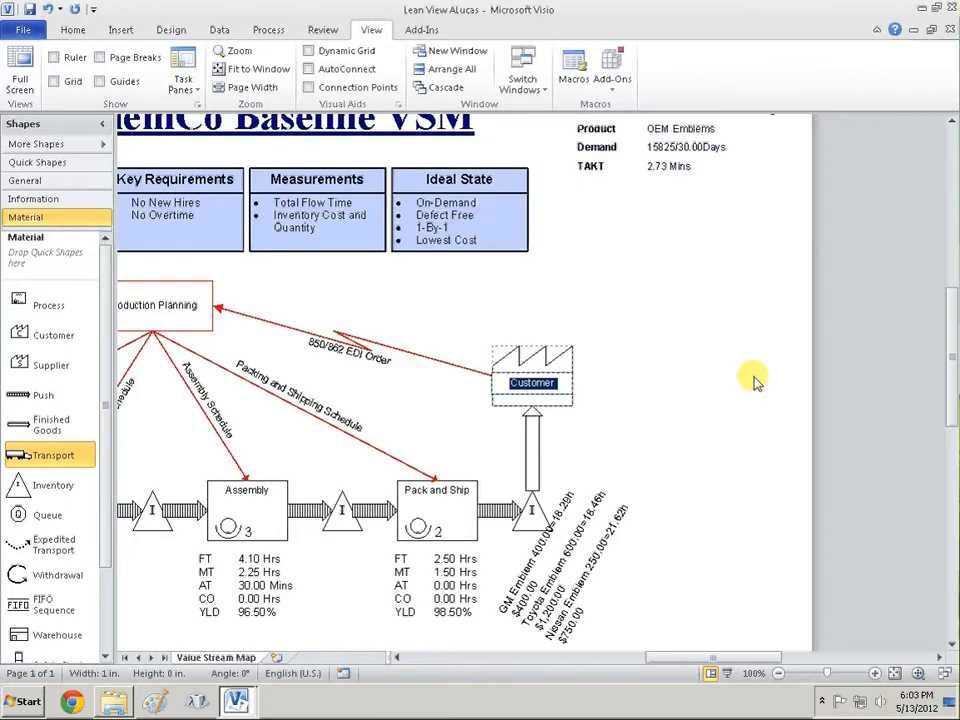
text(Uncle Tom)
key(Return)
click(753, 377)
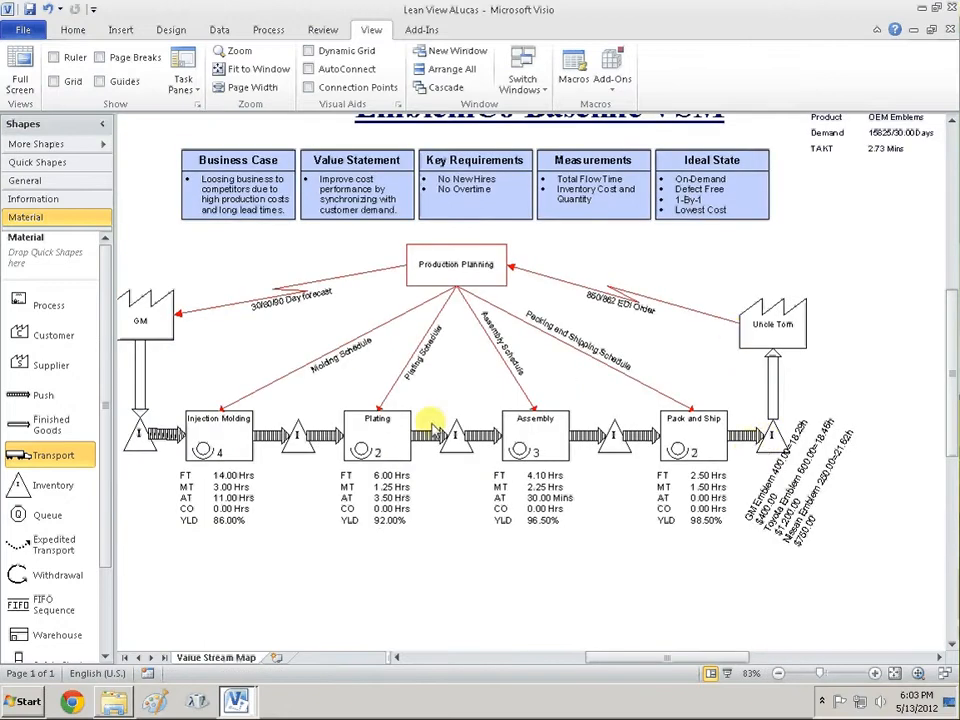
Open the GM shape's supplier properties, review its notes and general settings, and keep the type as Supplier
drag(615, 660, 606, 660)
click(195, 322)
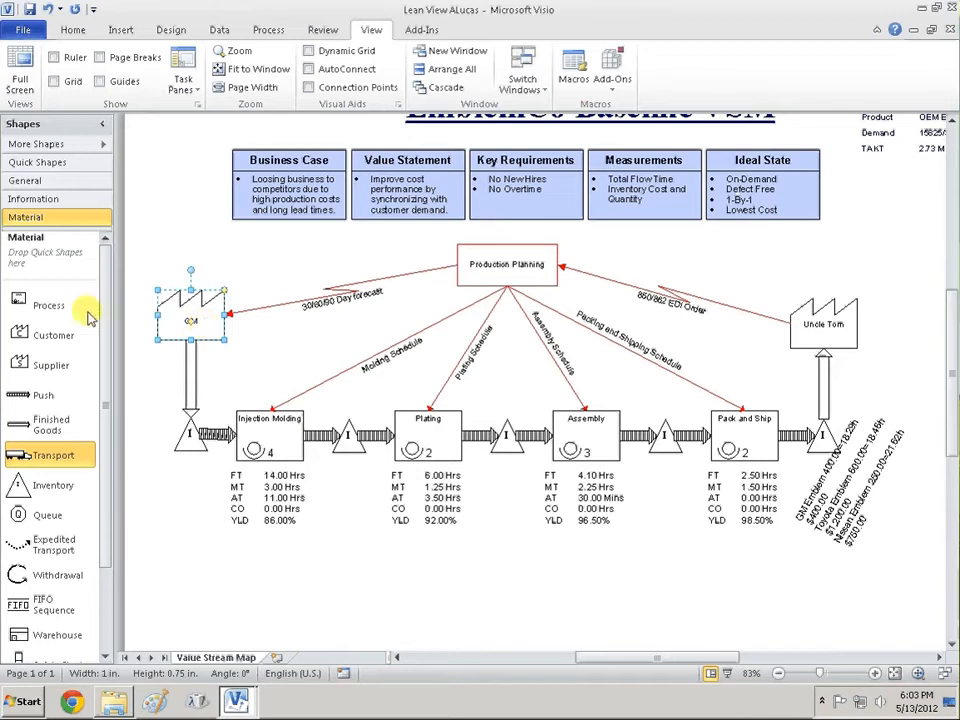
right_click(197, 322)
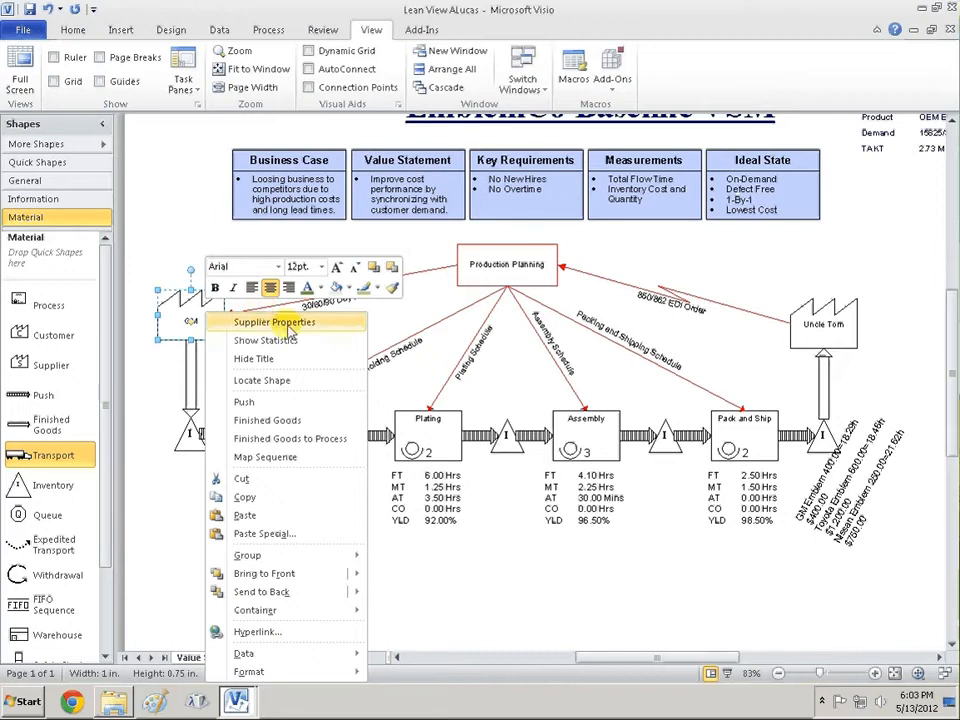
click(288, 326)
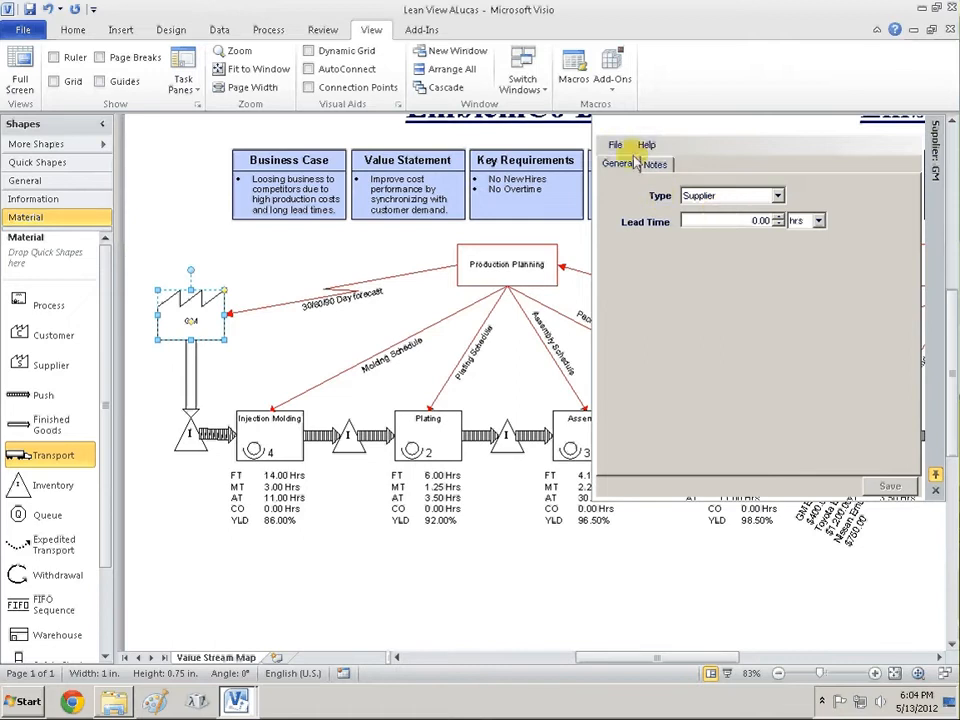
click(654, 165)
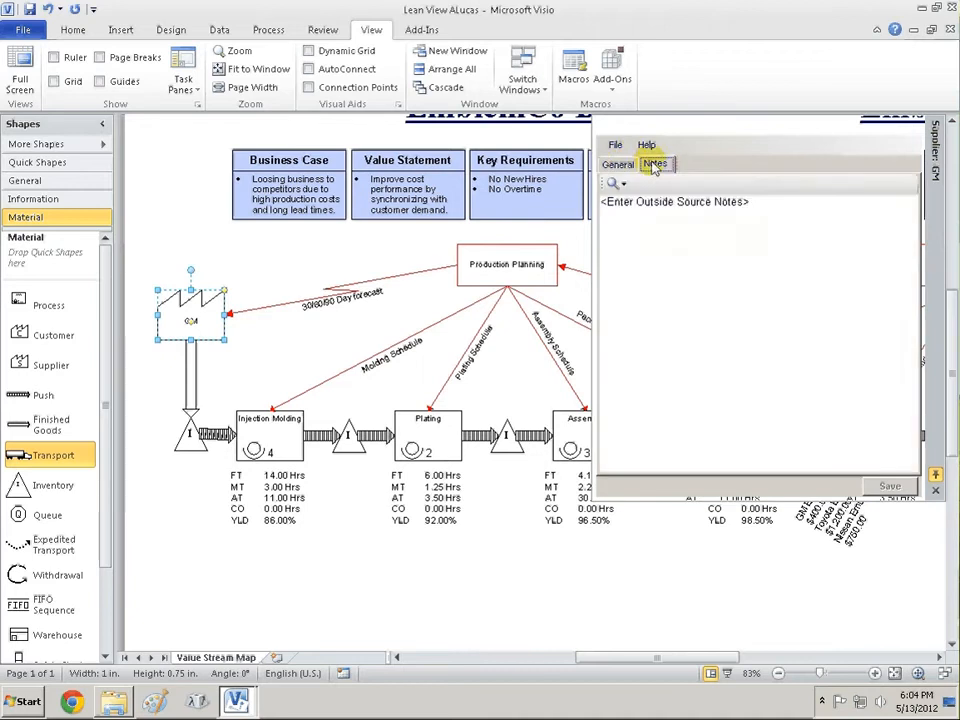
click(624, 164)
click(774, 196)
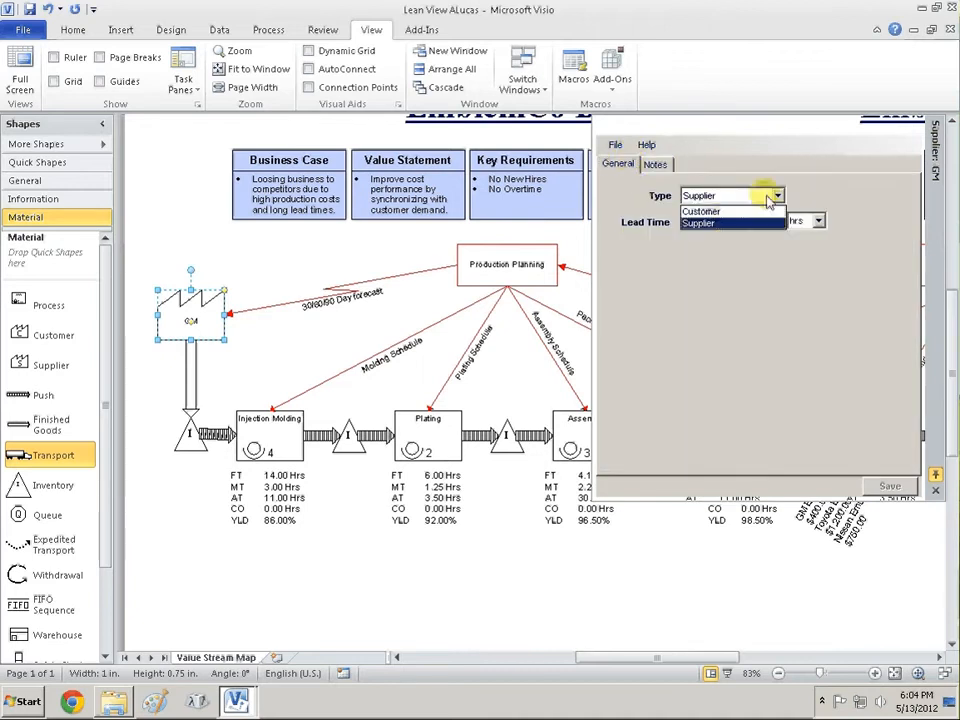
click(710, 224)
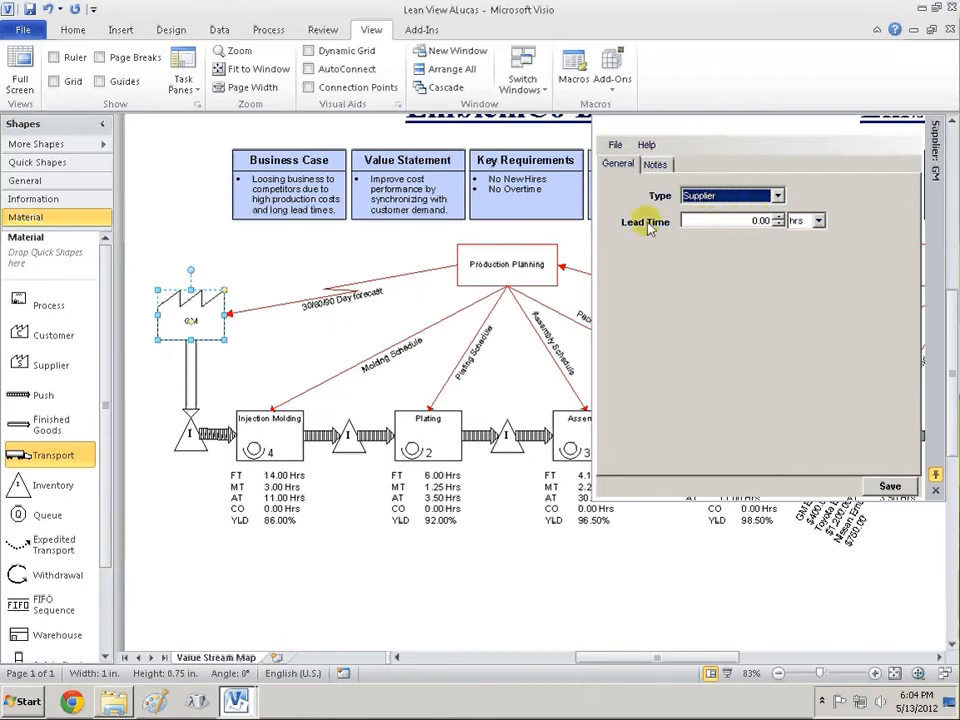
Set the GM supplier's lead time to 2.00 weeks
click(777, 216)
click(778, 217)
click(778, 217)
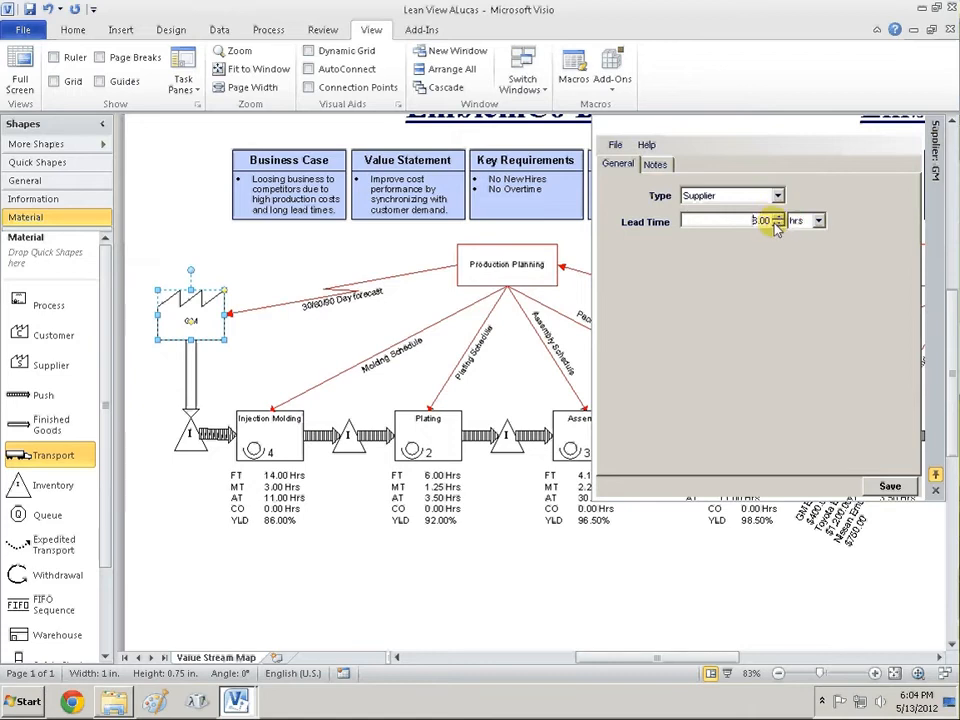
click(777, 217)
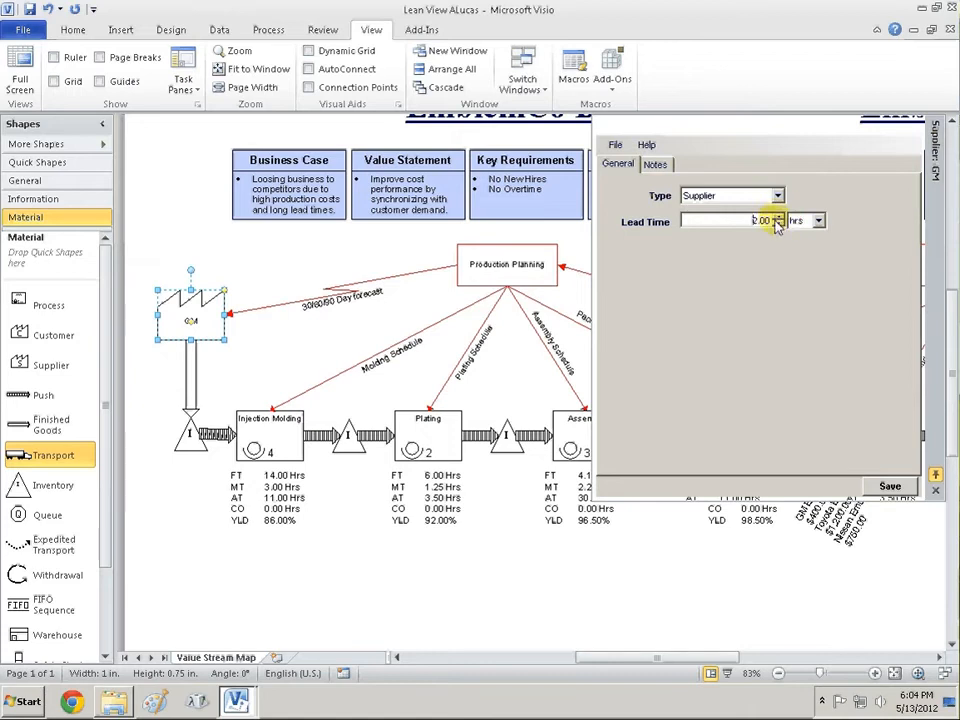
click(818, 221)
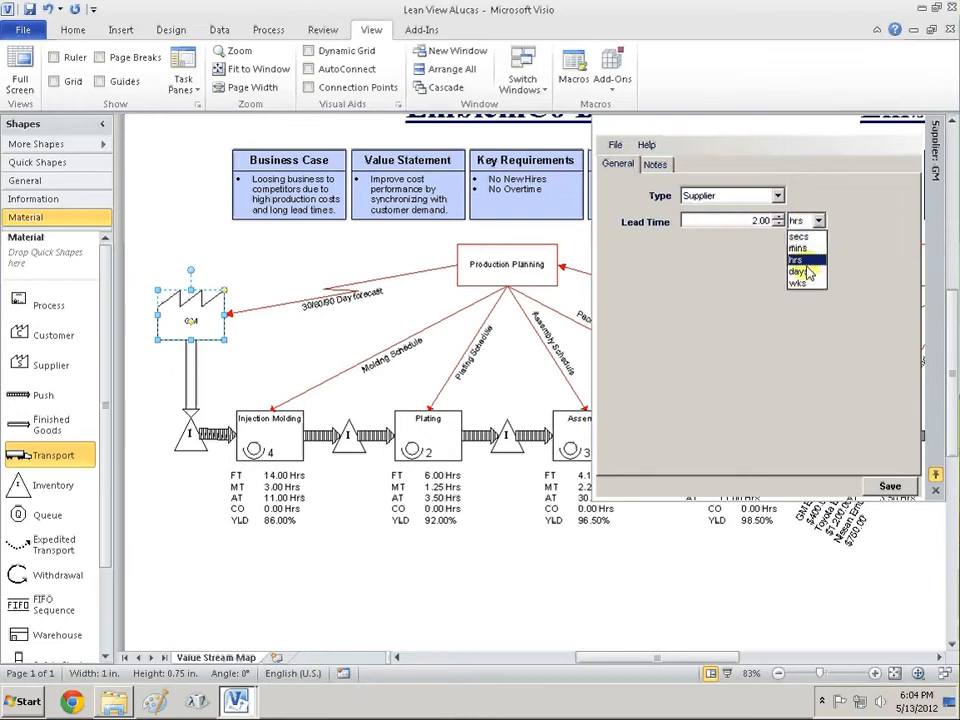
click(800, 283)
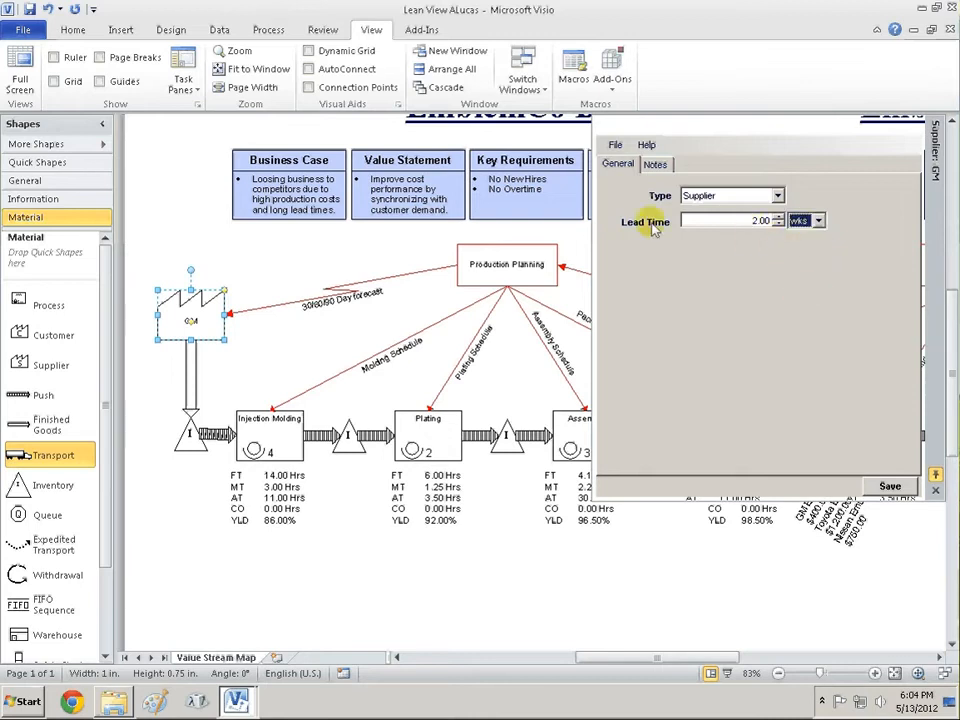
Switch the unit of GM's lead time to minutes and back to weeks
click(748, 221)
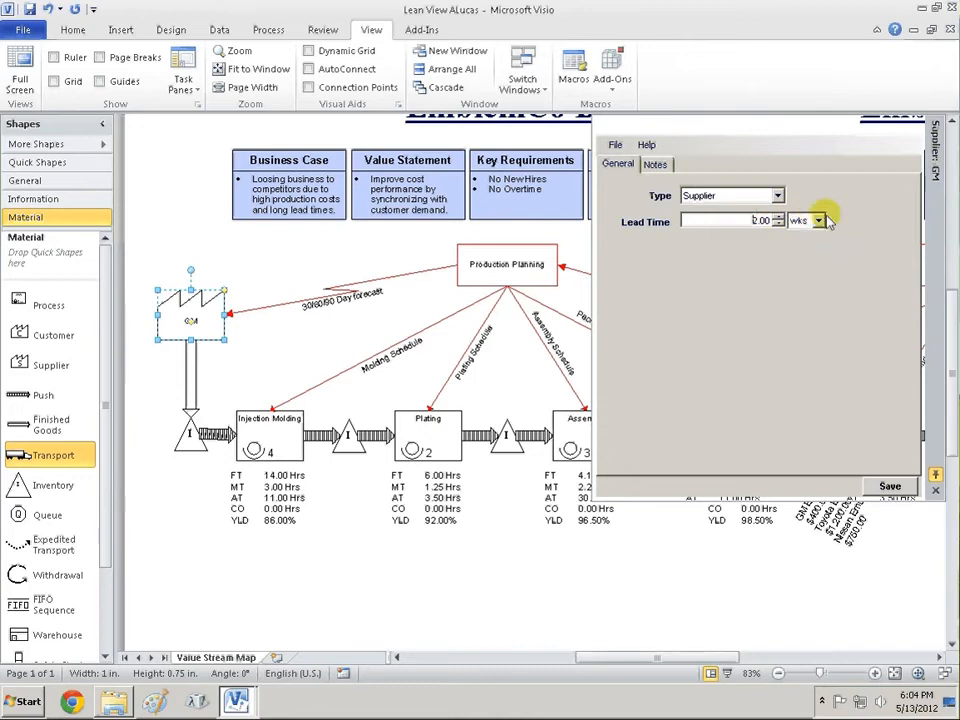
click(818, 221)
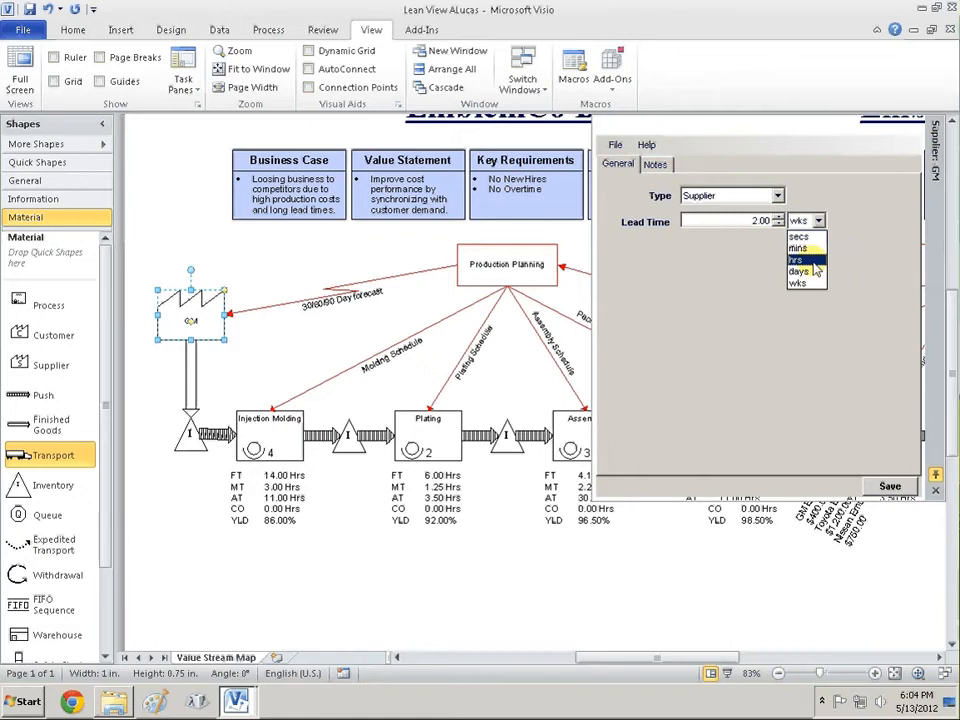
click(799, 247)
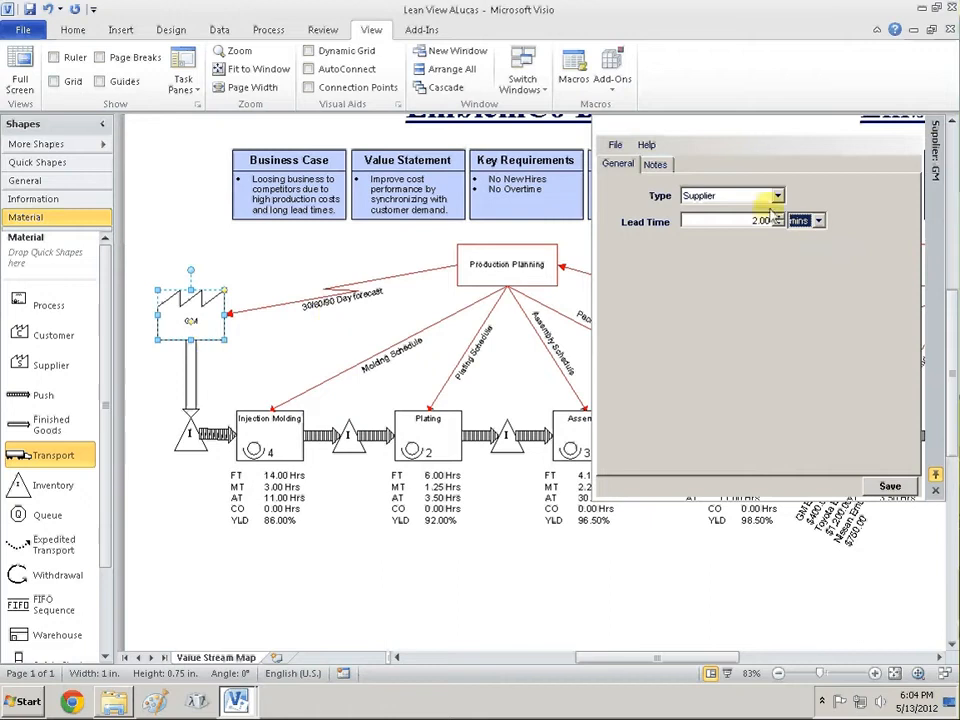
click(818, 221)
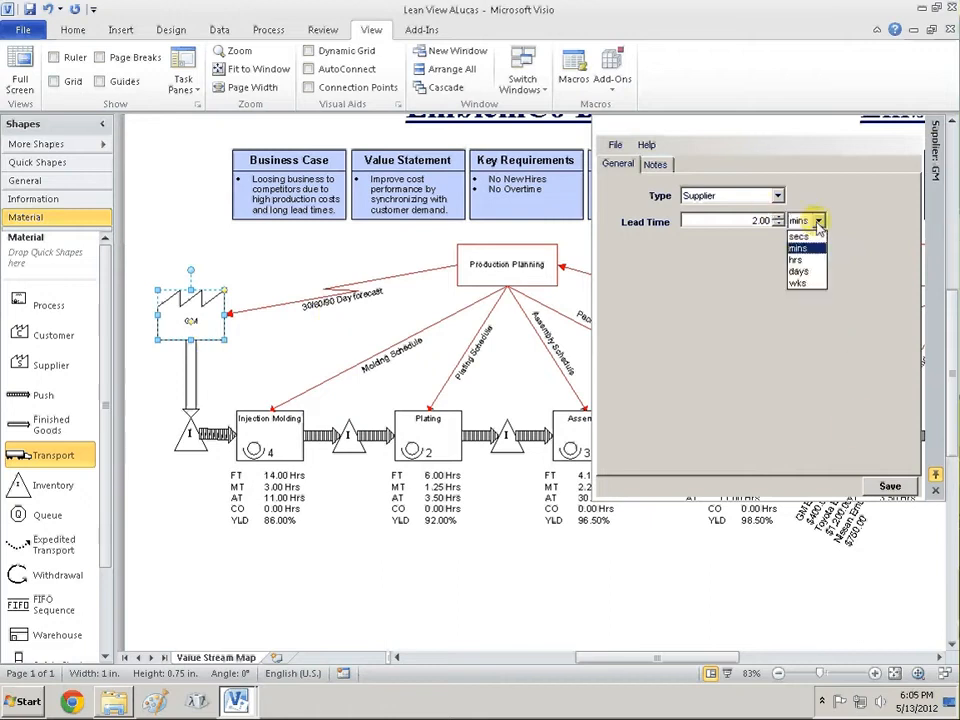
click(798, 283)
Try days as the lead time unit, and reset GM's lead time to 0.00 hours
click(805, 221)
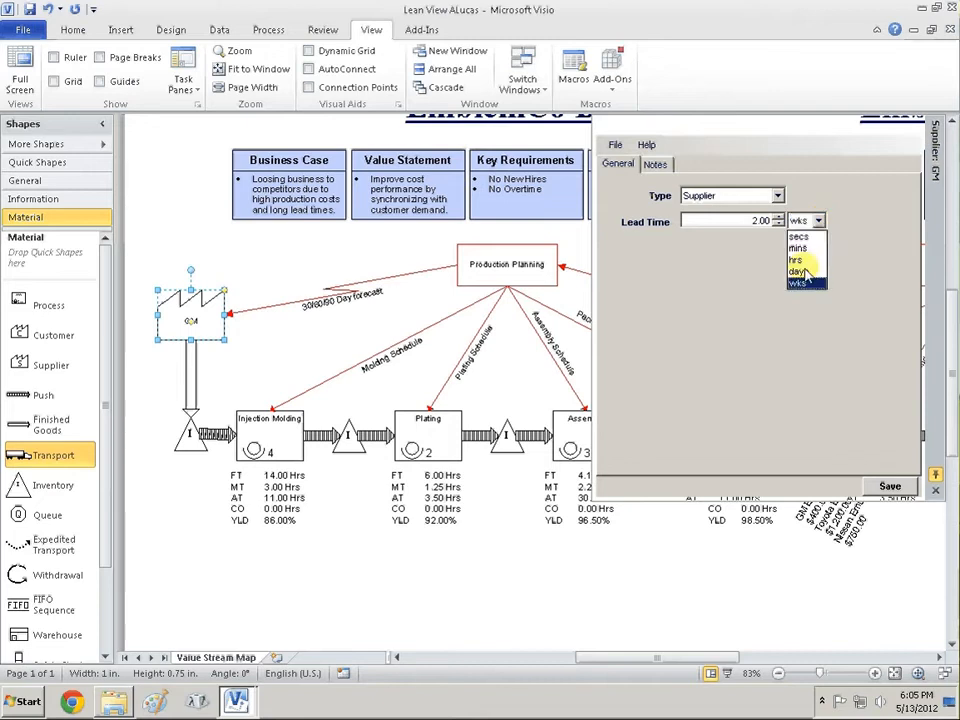
click(804, 271)
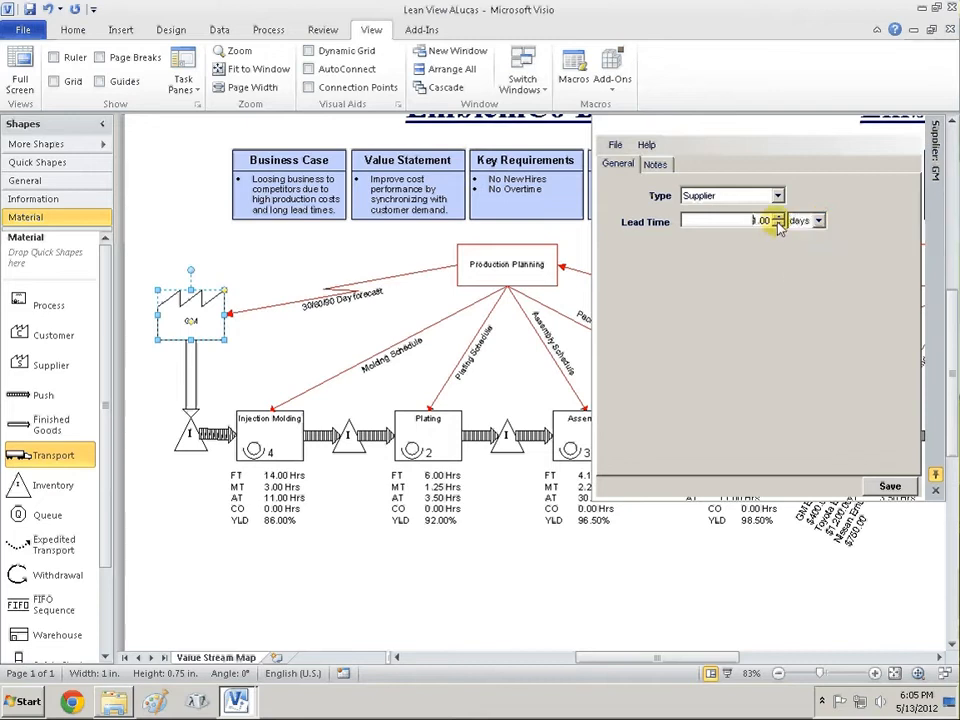
click(800, 221)
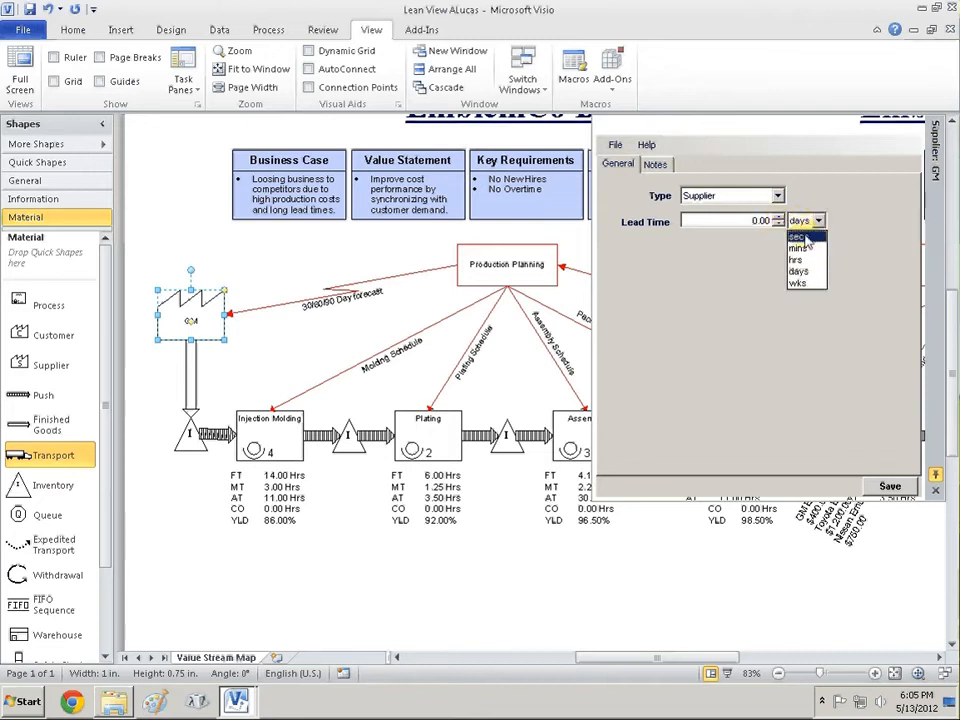
click(796, 259)
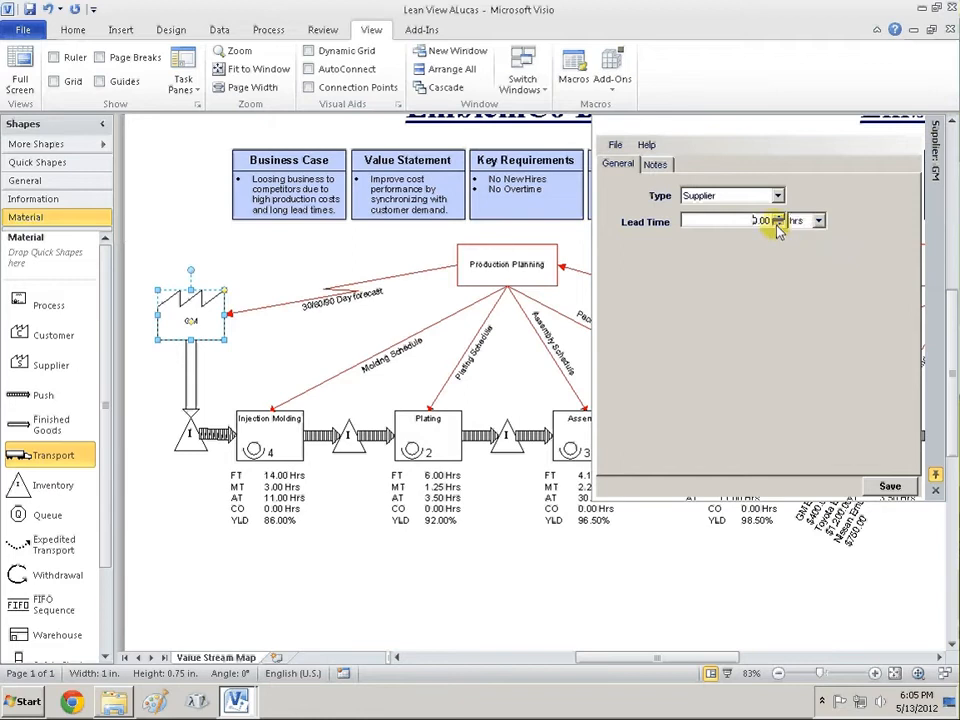
Switch GM's type to Customer and back to Supplier, and close its properties without saving the changes
click(778, 196)
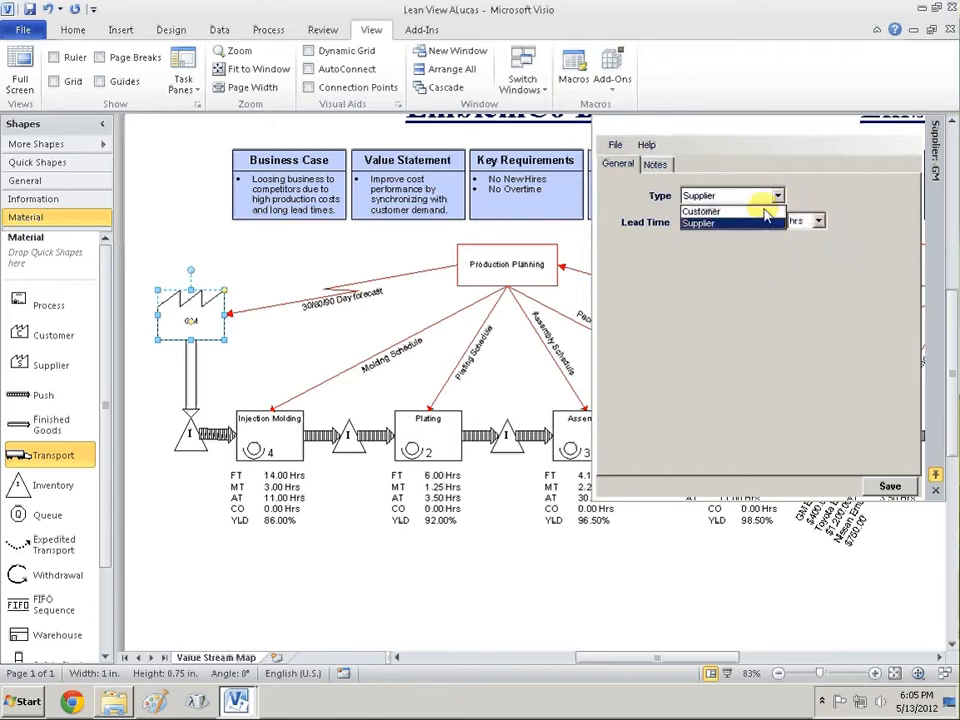
click(766, 212)
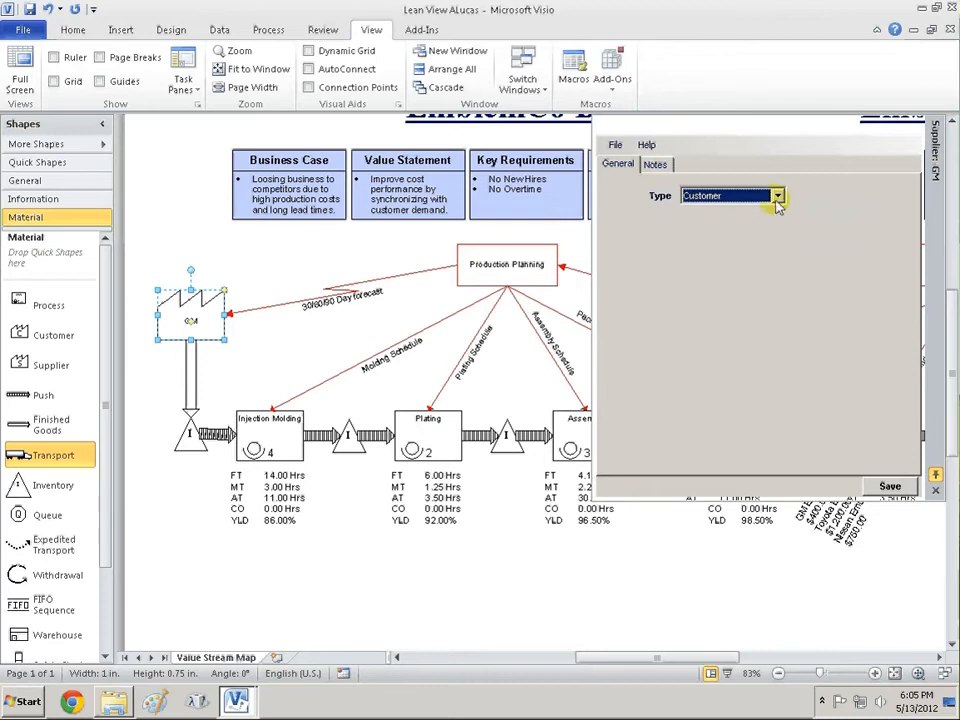
click(778, 196)
click(700, 224)
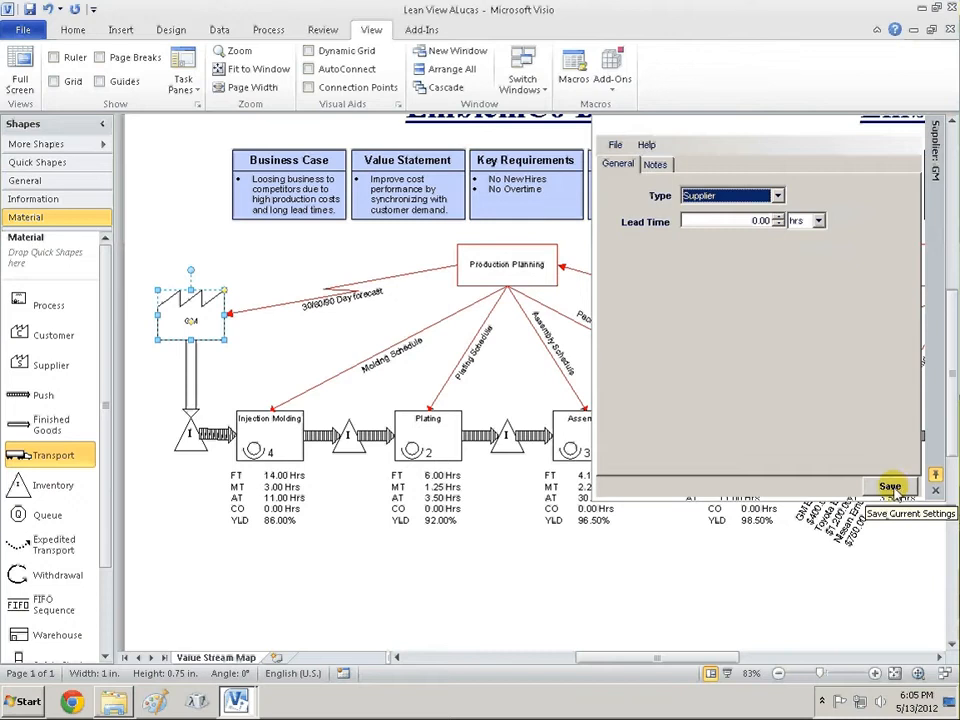
click(935, 492)
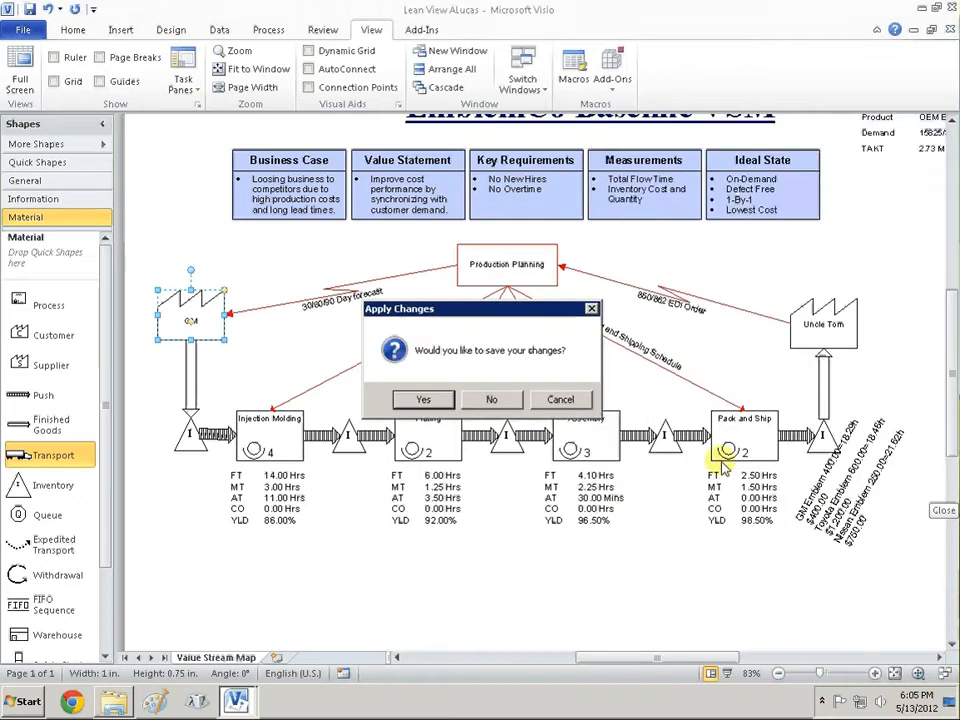
click(490, 401)
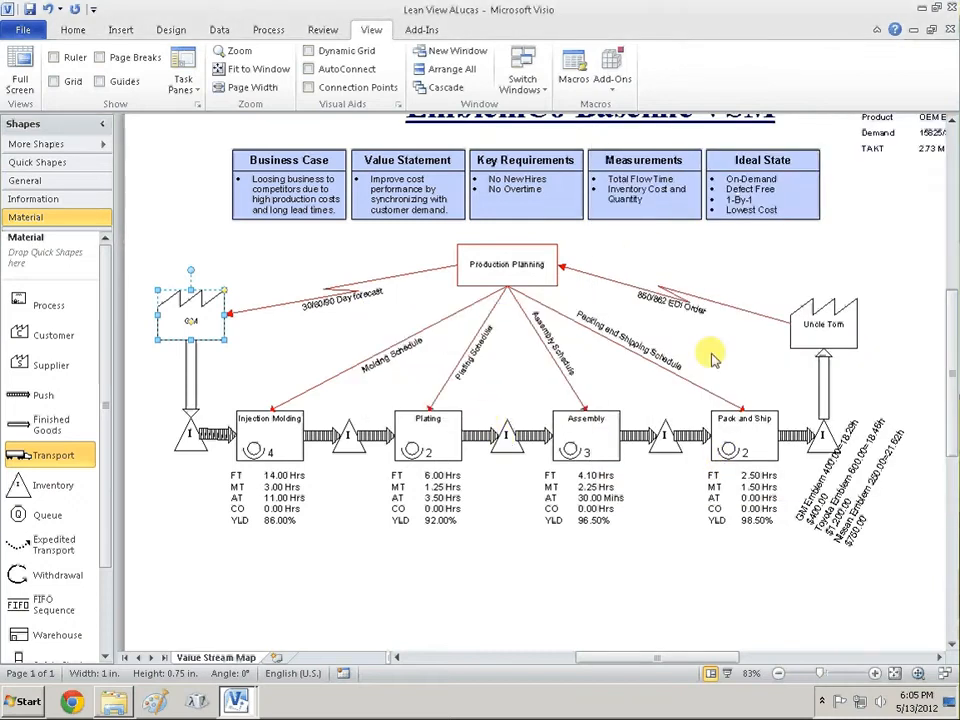
click(838, 332)
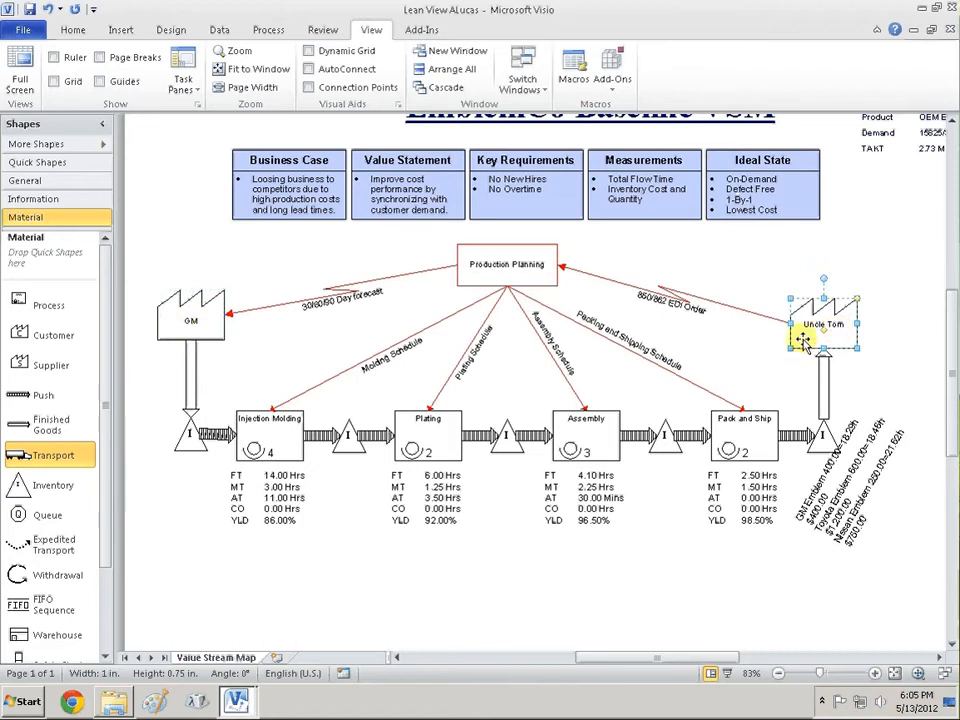
click(192, 325)
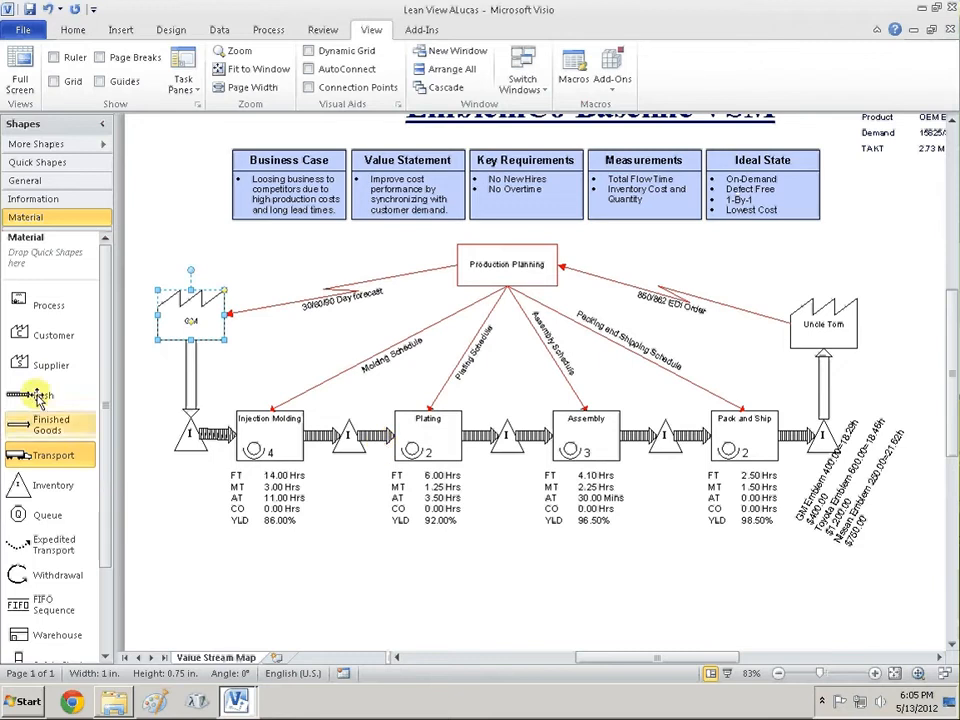
Place a new Customer shape below the Injection Molding and Plating data, and add an electronic and a manual information flow from it
drag(50, 335, 386, 568)
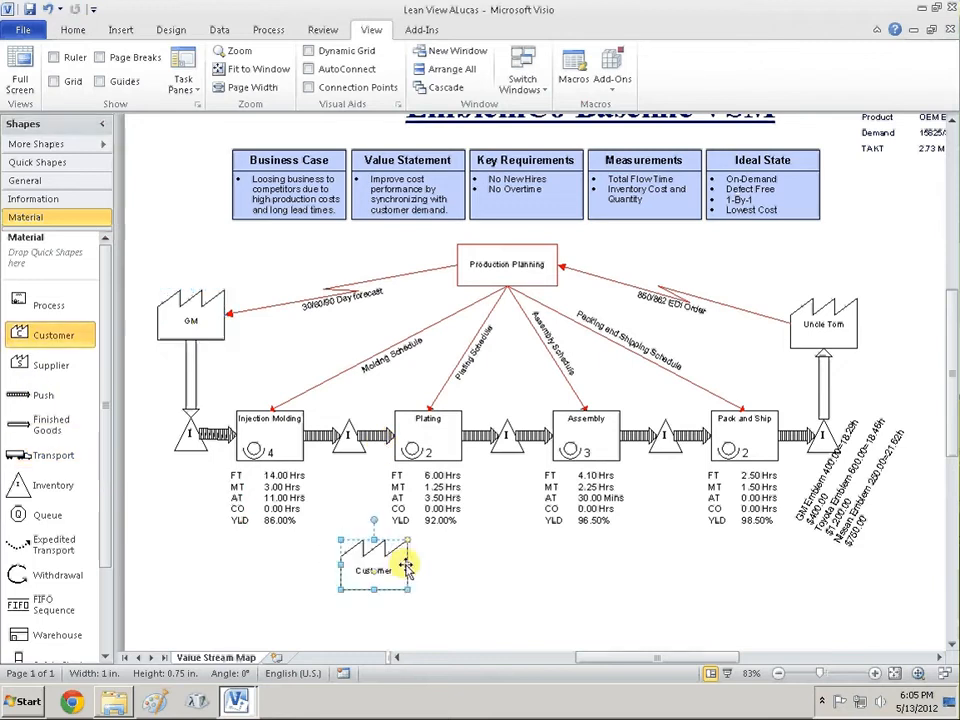
right_click(386, 570)
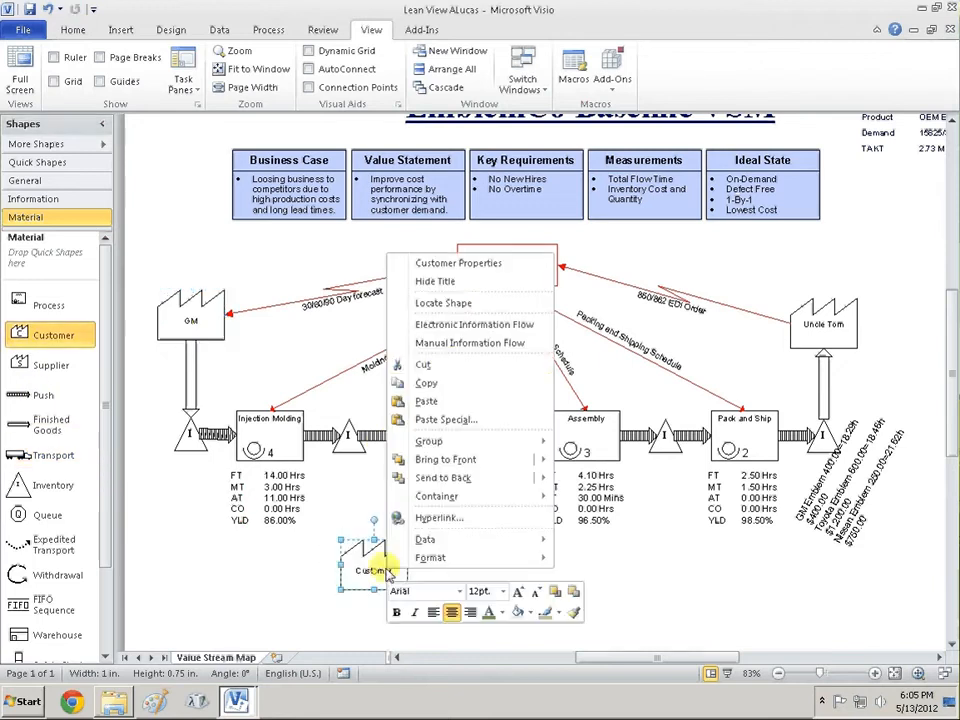
click(465, 329)
right_click(380, 567)
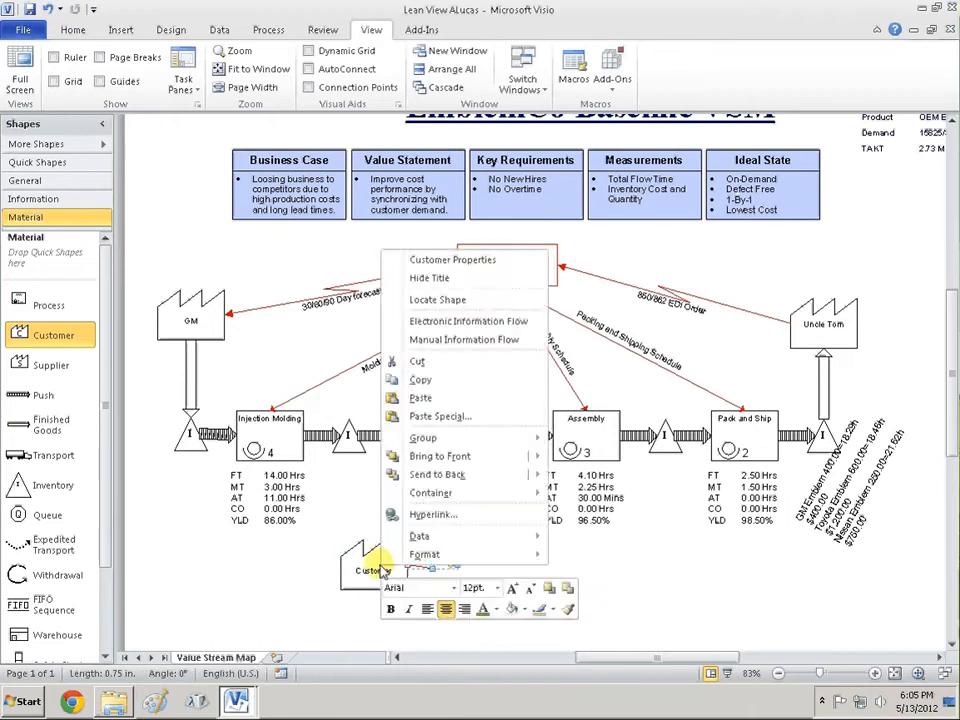
click(465, 343)
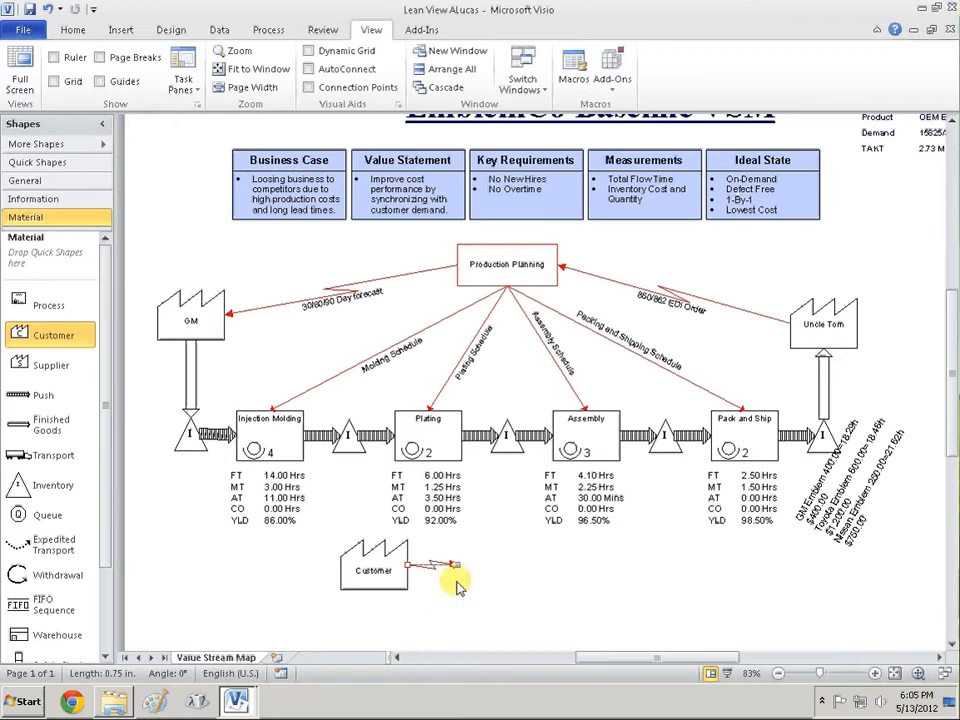
Separate the new Customer's two flow arrows by moving the manual information flow just below the electronic one
drag(454, 566, 435, 574)
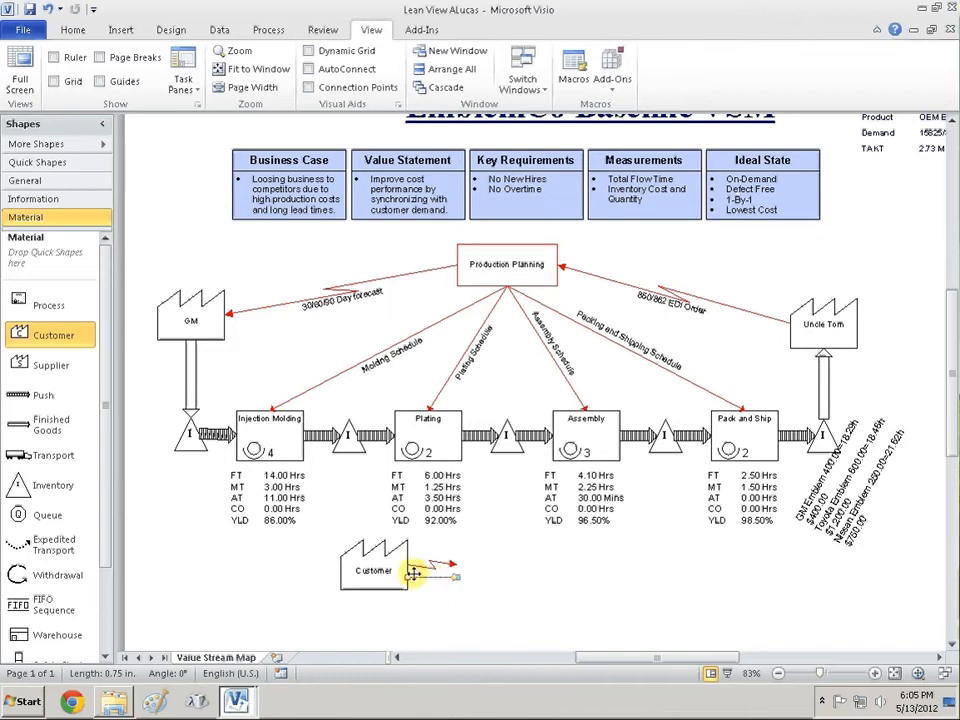
click(500, 595)
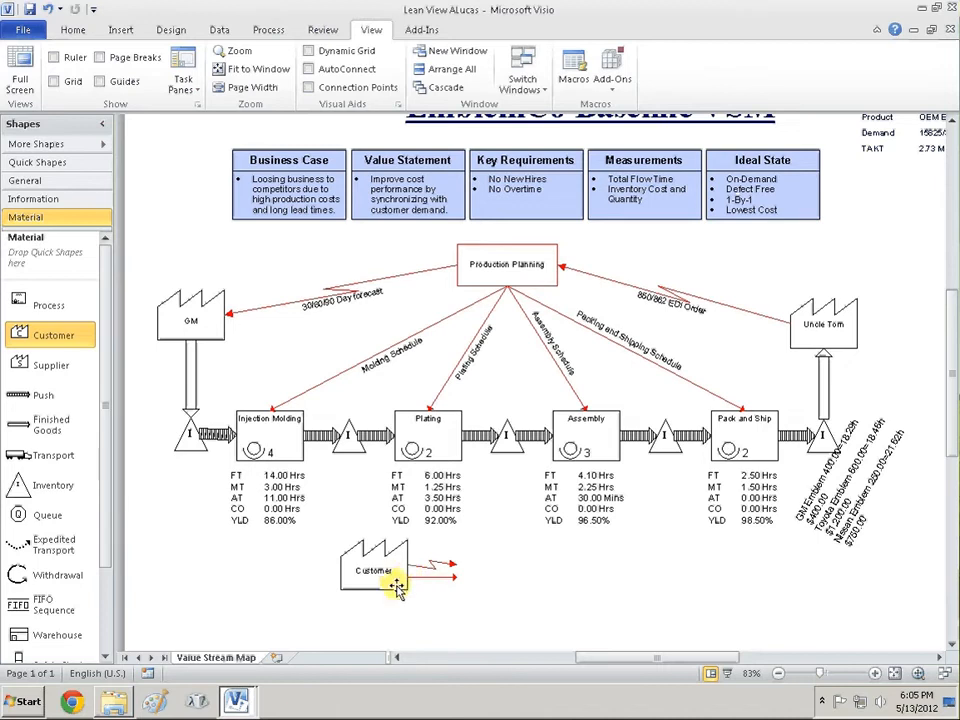
right_click(402, 577)
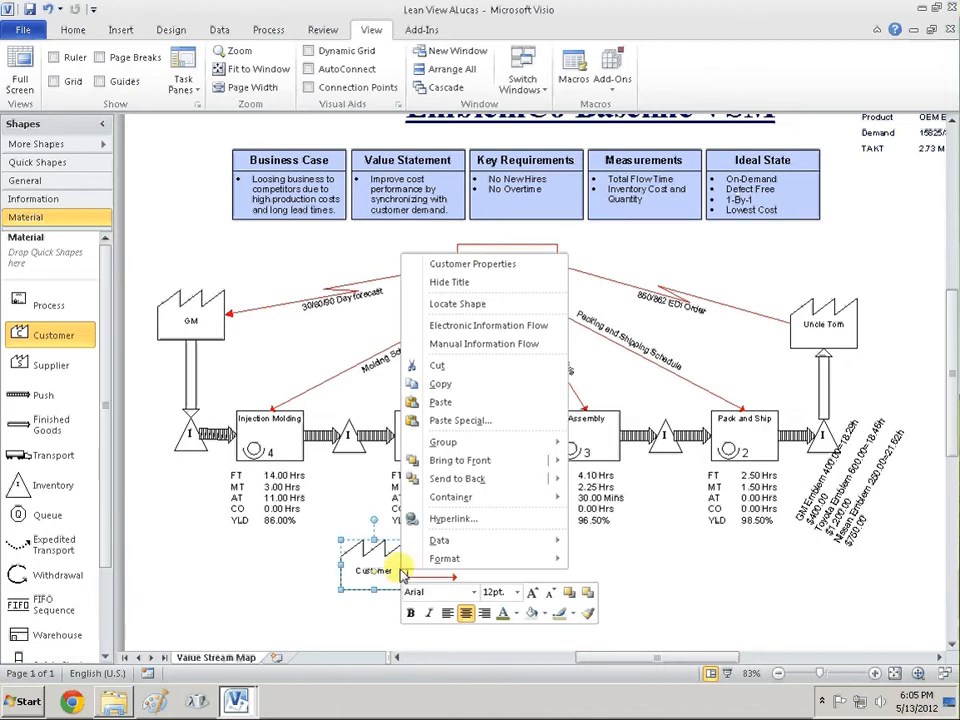
key(Escape)
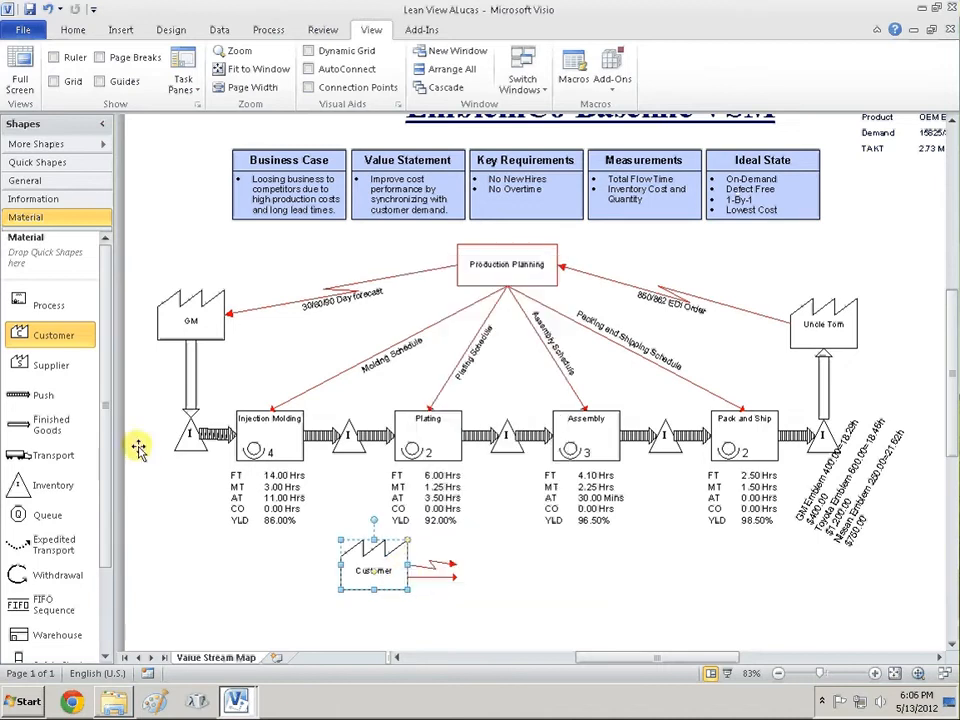
Place a Supplier shape beside the new Customer, add Finished Goods to Process from it, and move the resulting Process below the Customer
click(30, 368)
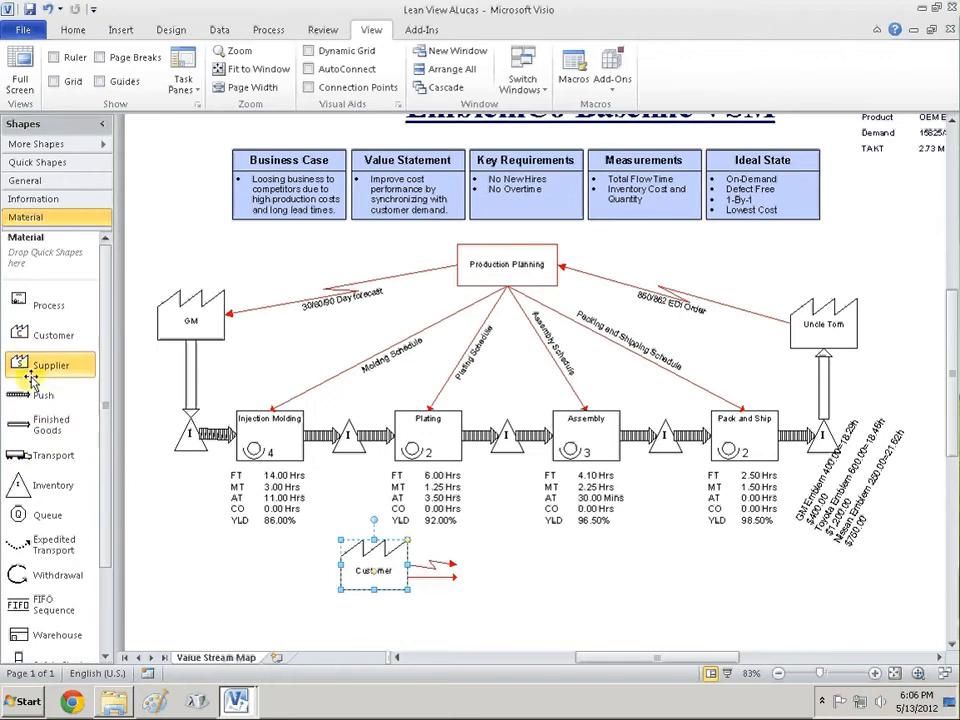
click(197, 573)
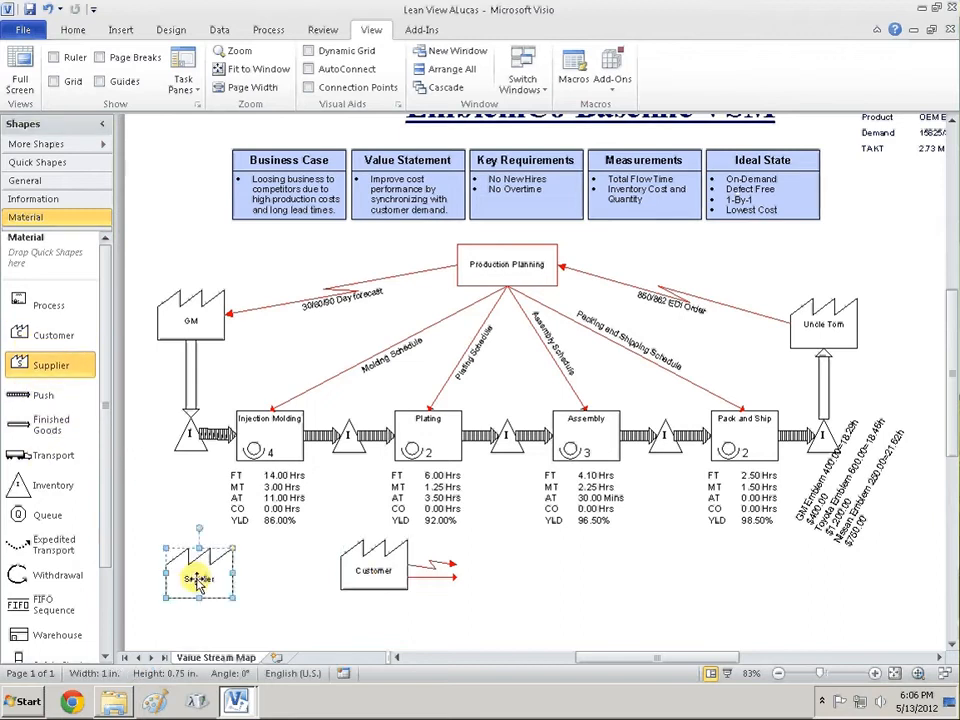
right_click(197, 582)
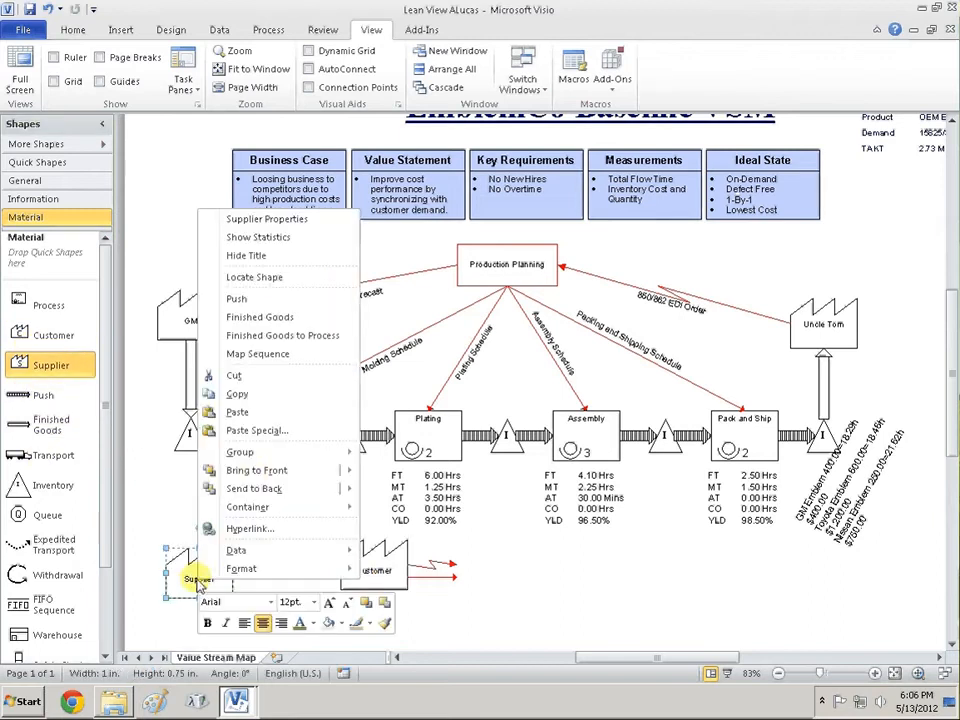
click(321, 336)
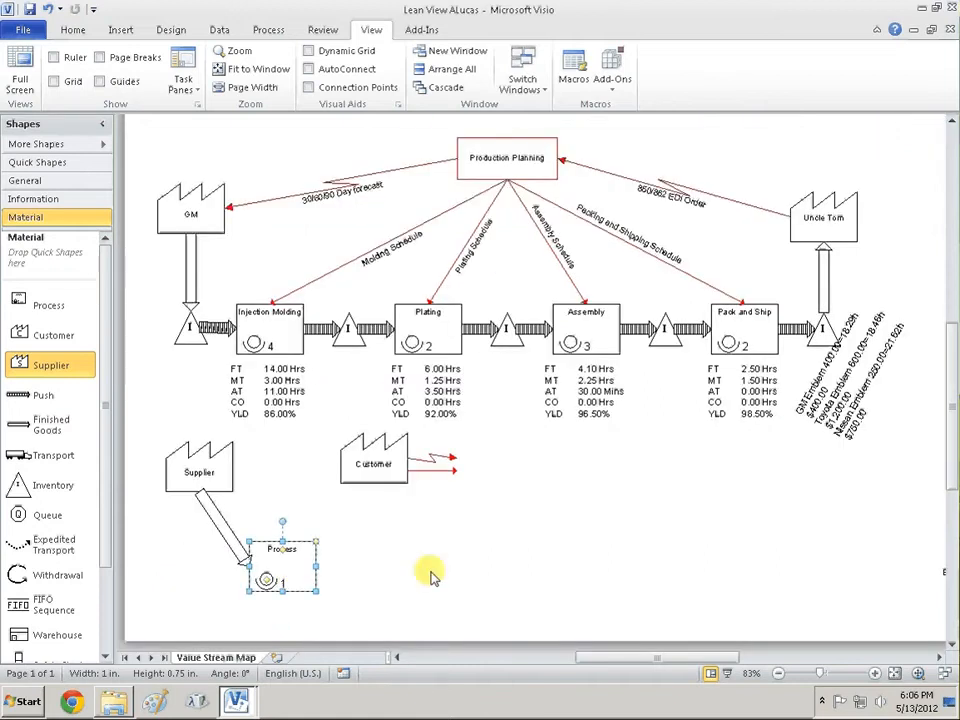
drag(285, 575, 343, 543)
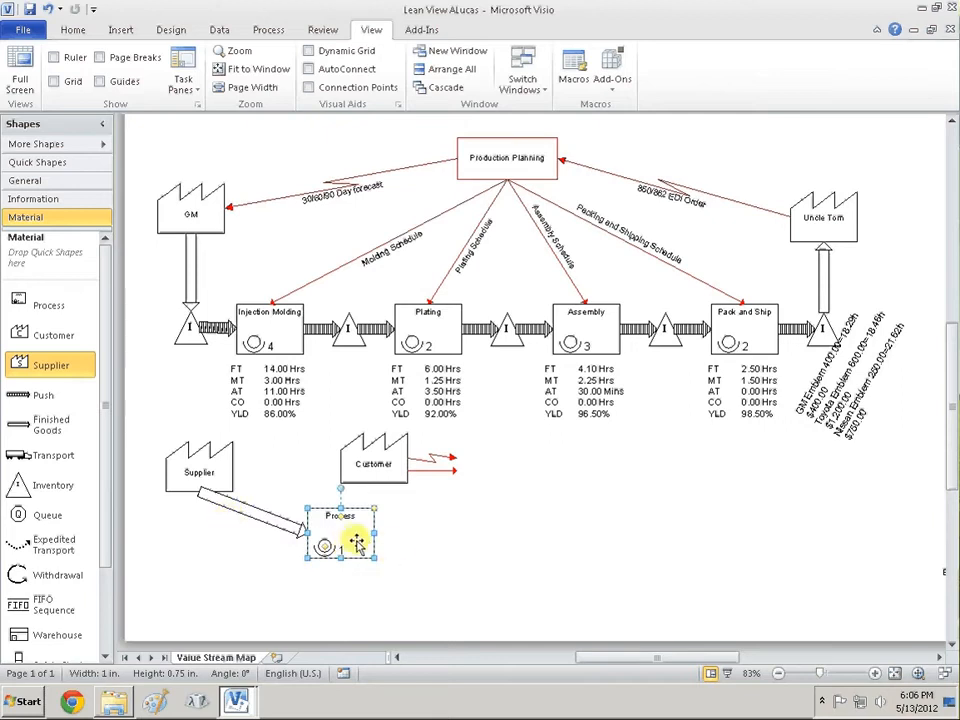
Extend the chain from the new Process with two more processes using Push to Process
right_click(355, 541)
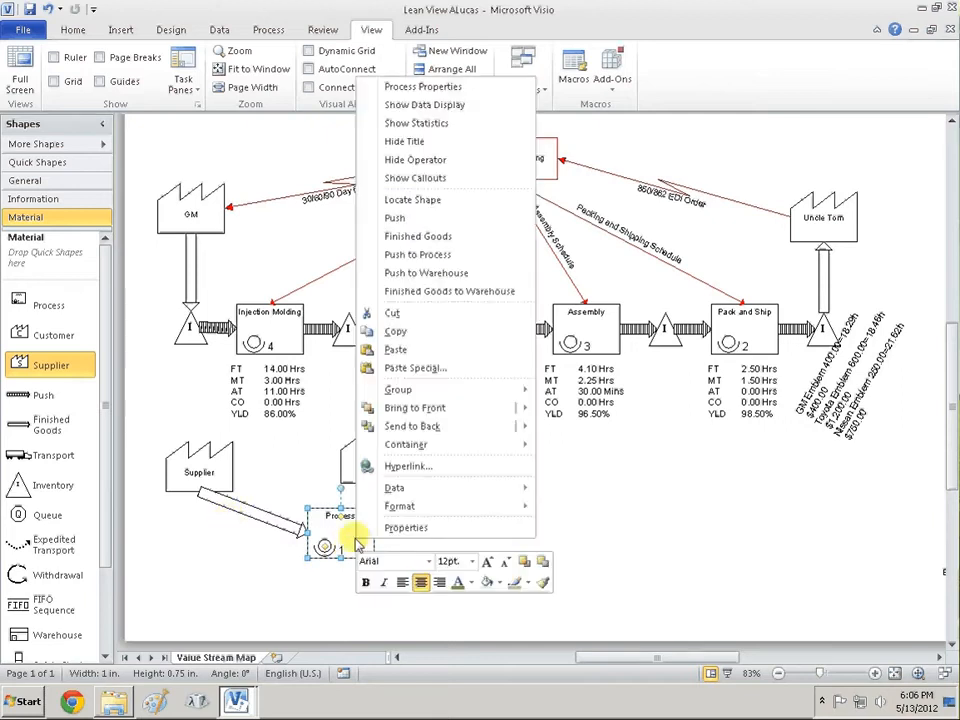
click(455, 272)
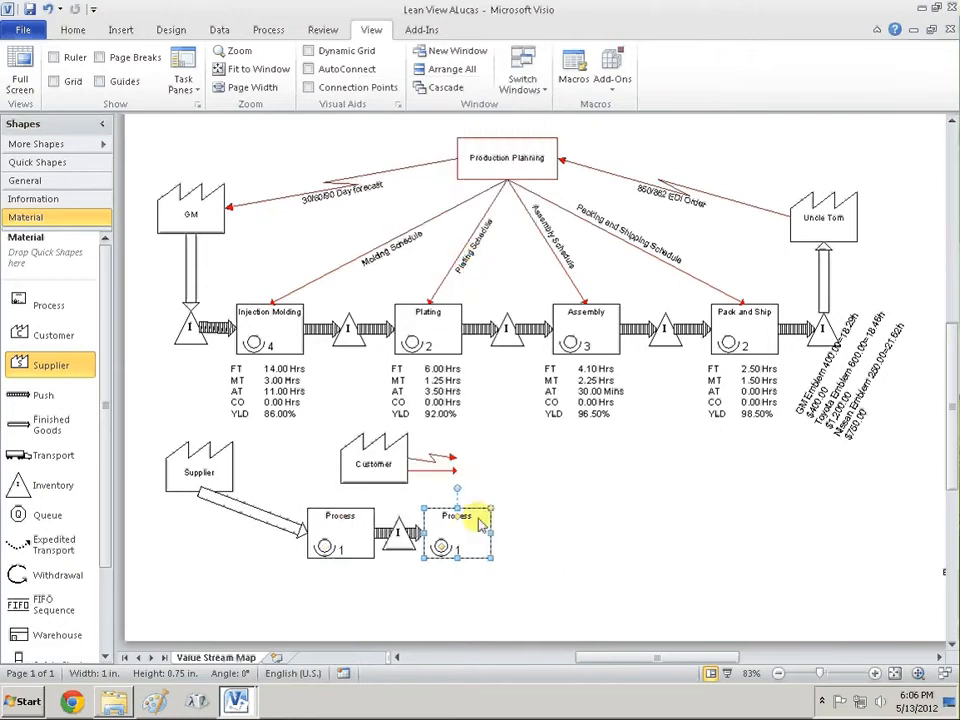
right_click(465, 535)
click(540, 251)
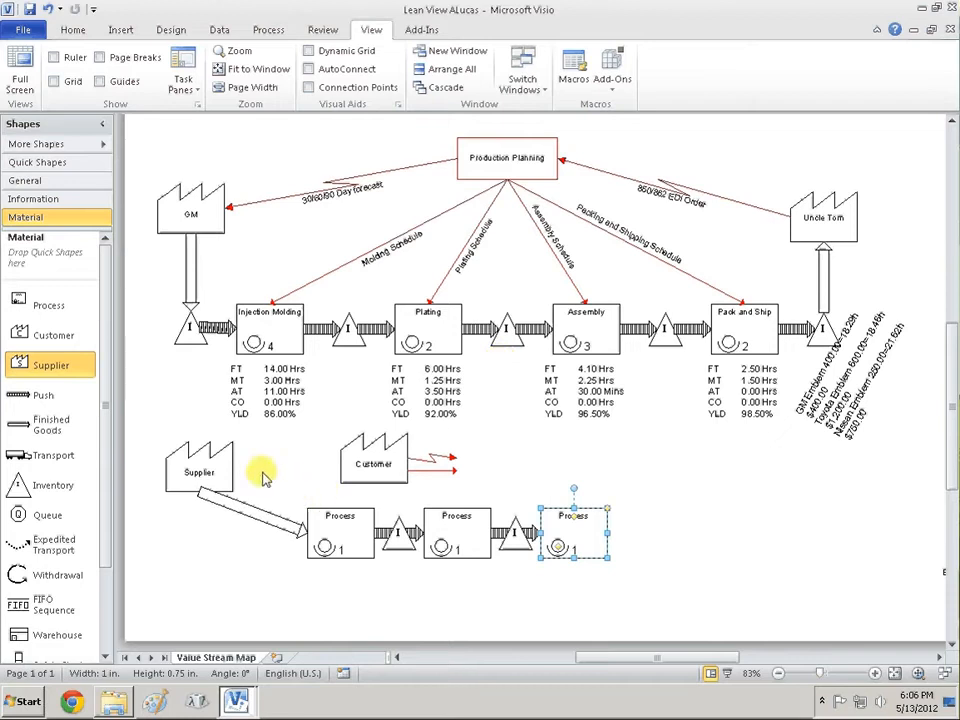
Review the new Supplier's Map Sequence options and close them without generating a sequence
right_click(199, 468)
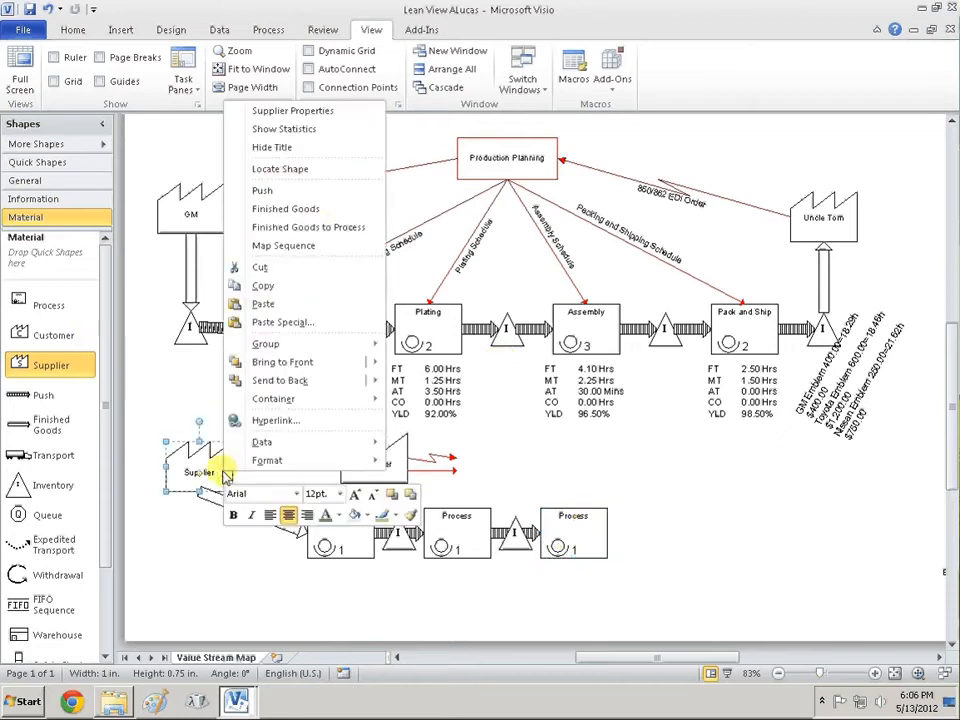
click(300, 245)
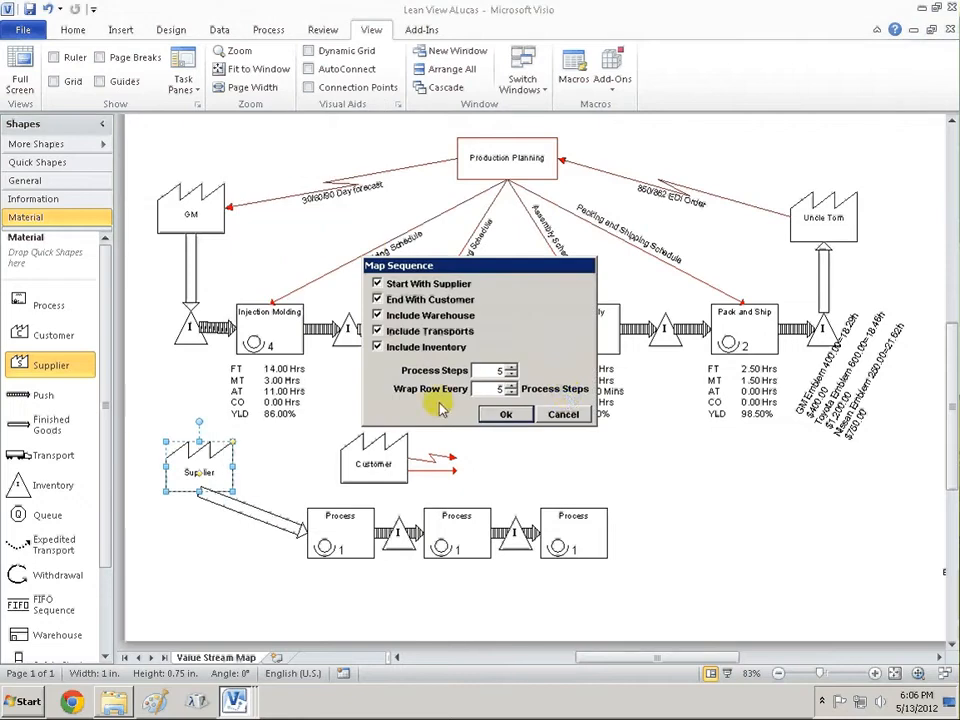
click(562, 414)
Add a separate Finished Goods arrow and a Push arrow from the new Supplier
right_click(212, 452)
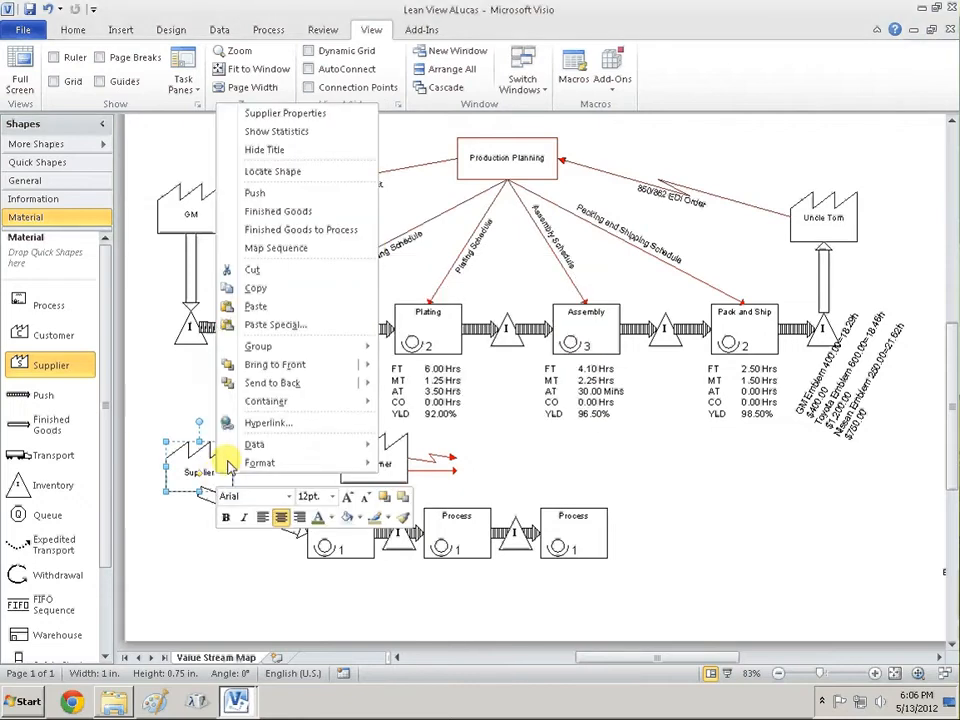
click(292, 212)
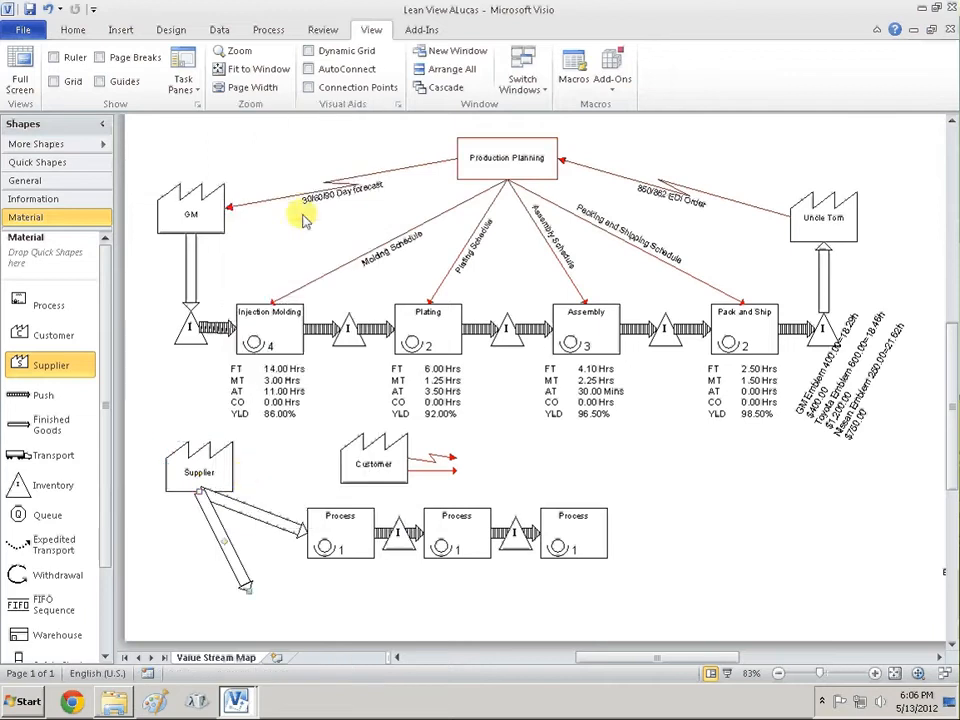
right_click(203, 472)
click(285, 211)
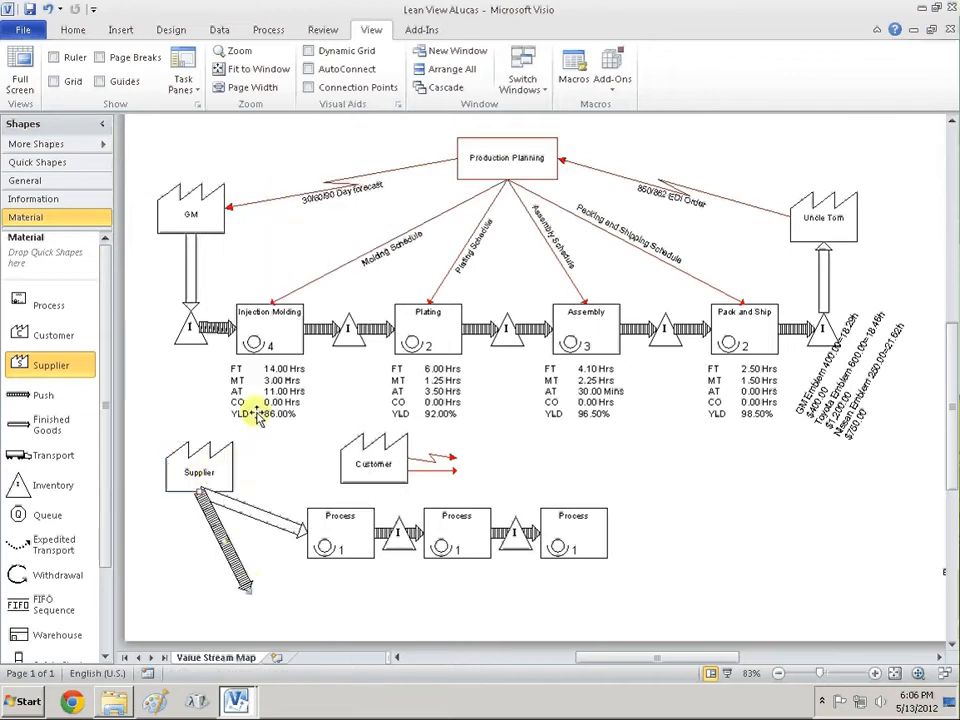
Pull the Supplier's Push arrow away from the Finished Goods arrow and glue its free end to the first Process in the new chain
drag(246, 585, 183, 596)
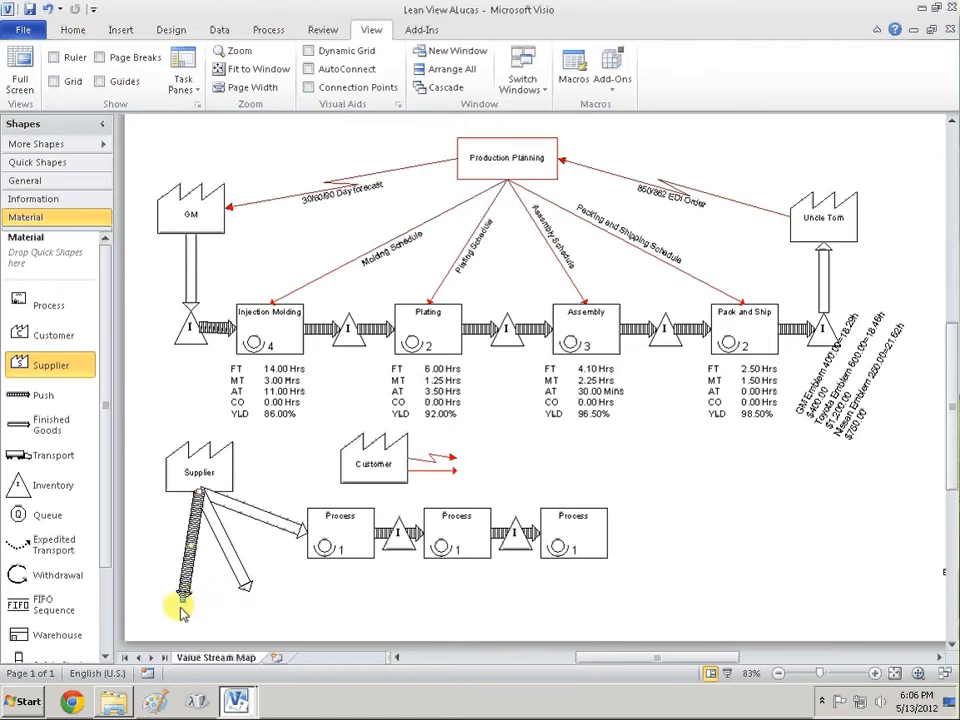
drag(183, 598, 237, 328)
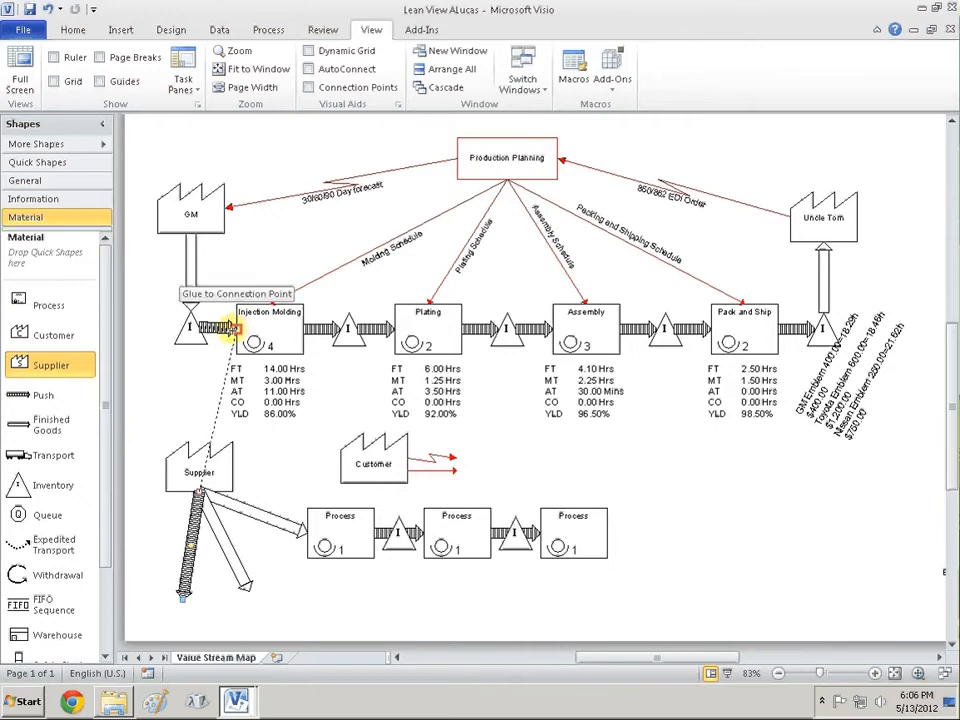
mouse_move(232, 328)
mouse_down()
mouse_move(261, 497)
mouse_move(306, 546)
mouse_up()
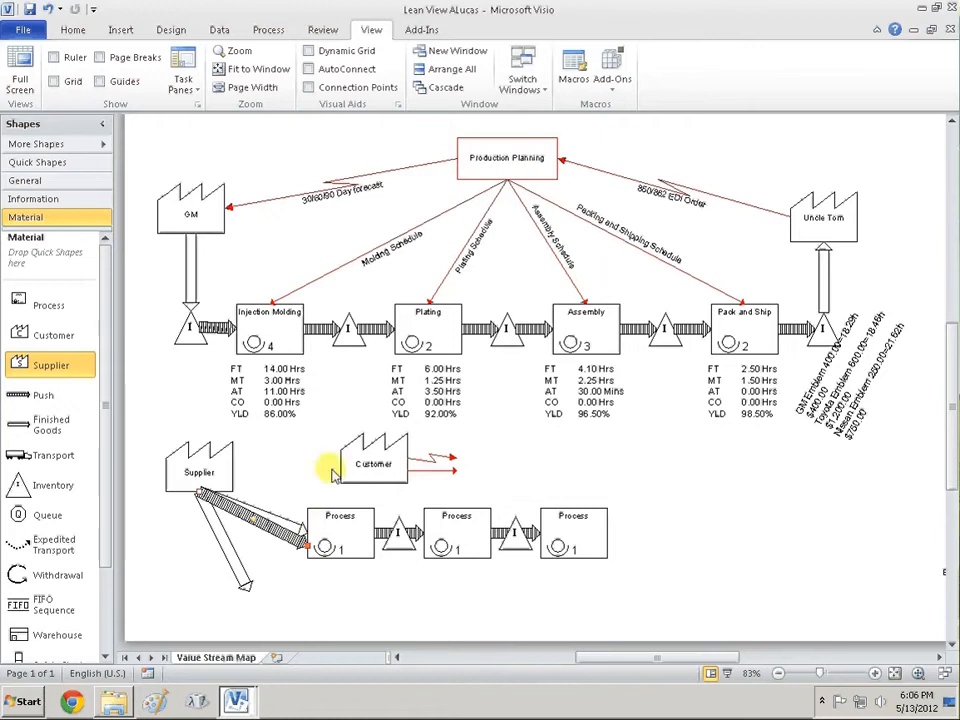